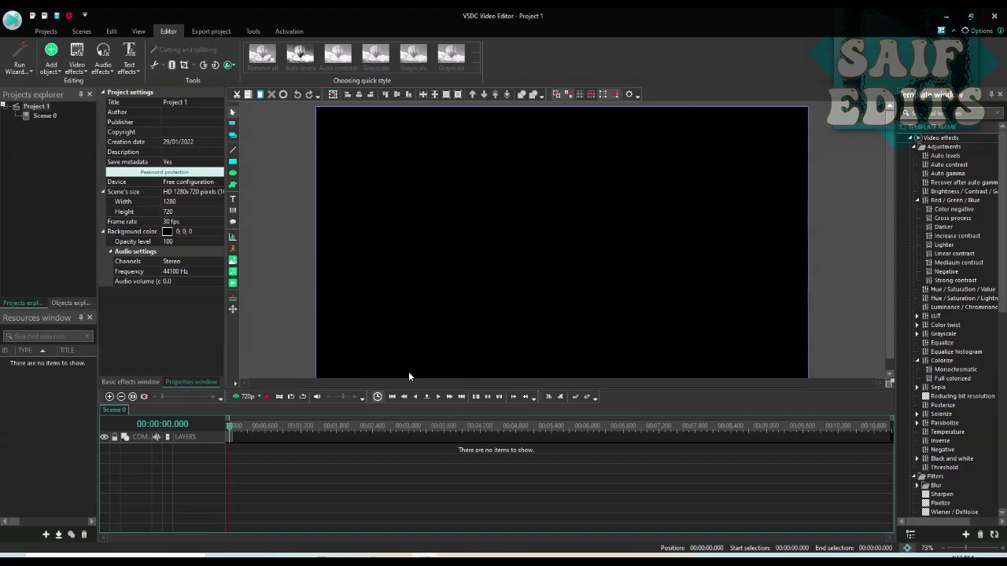
- Add a plain text object on the scene reading the letter 'S'
click(231, 202)
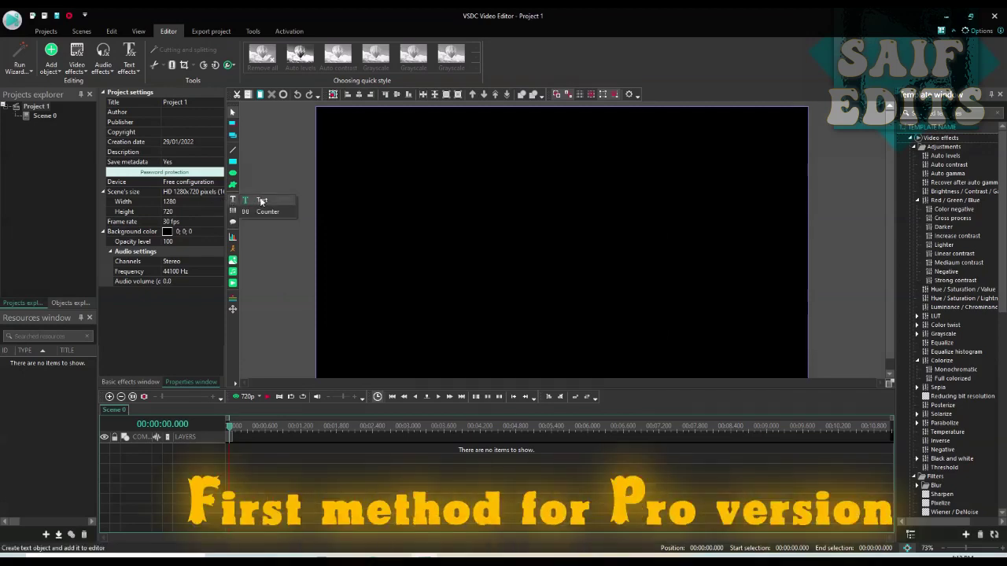
click(262, 202)
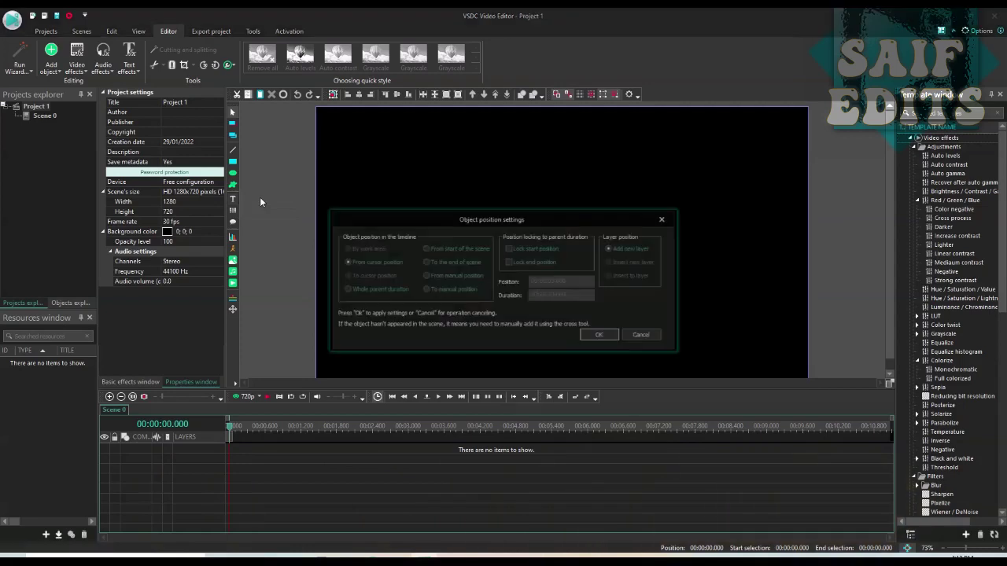
click(589, 336)
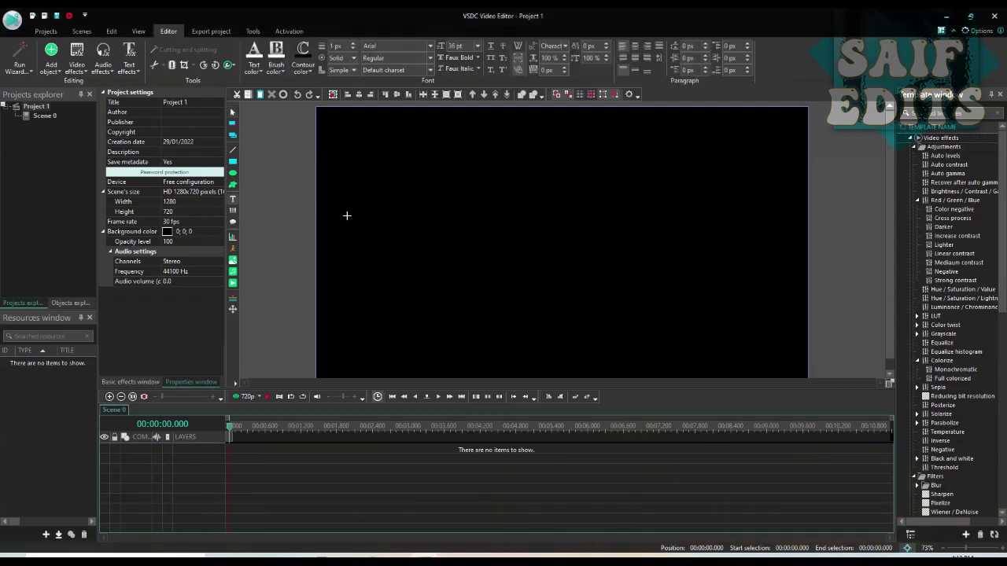
click(346, 215)
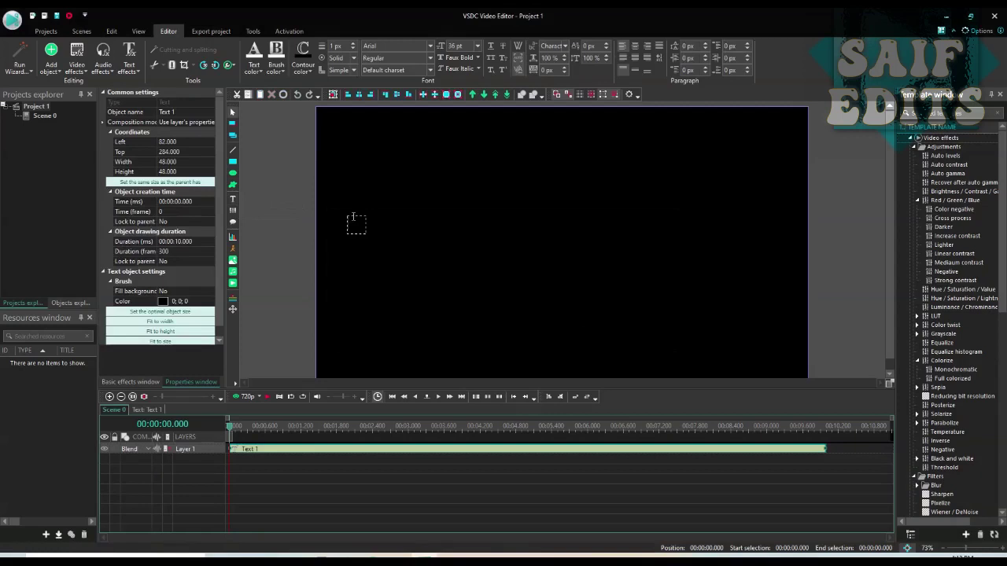
text(S)
click(373, 243)
- Set the S to 192 pt and try the AlQalam Khalid Maqbool font before reopening the font list
click(352, 227)
click(477, 47)
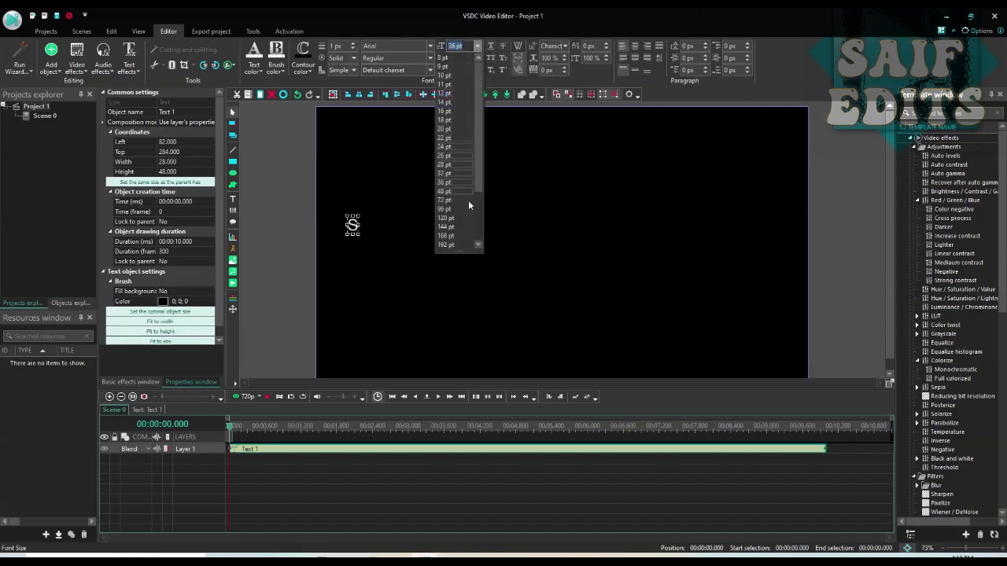
click(460, 246)
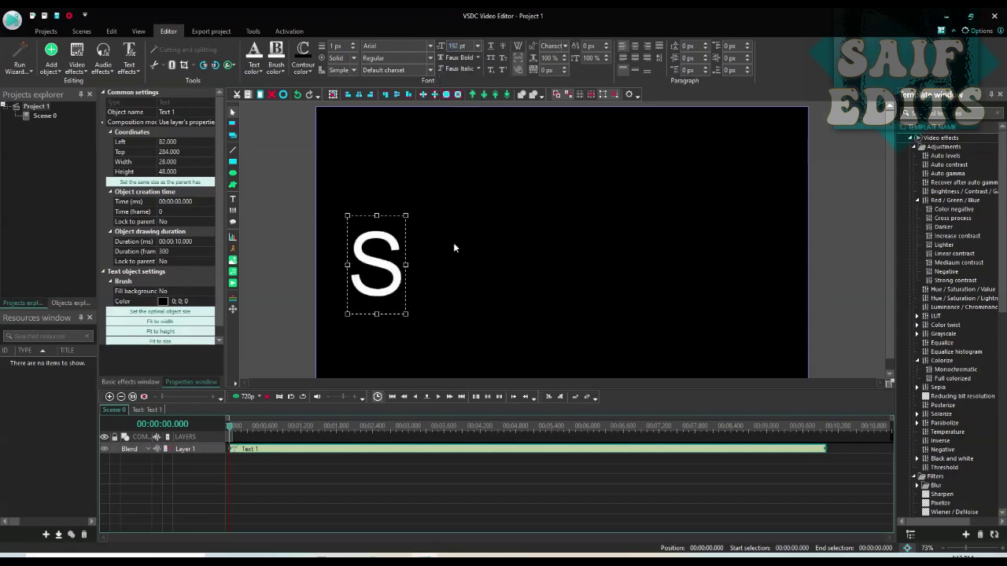
click(431, 45)
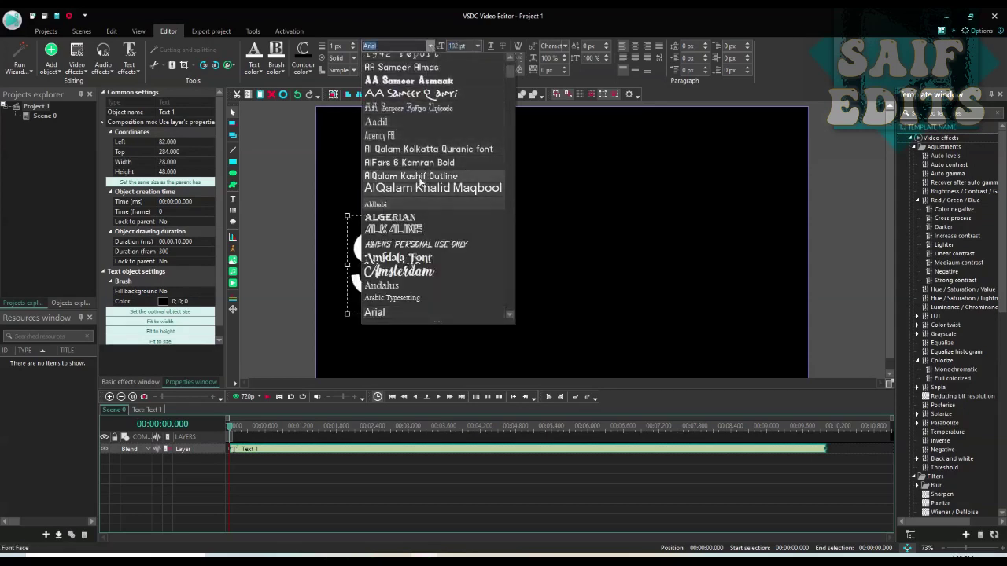
click(425, 187)
click(430, 48)
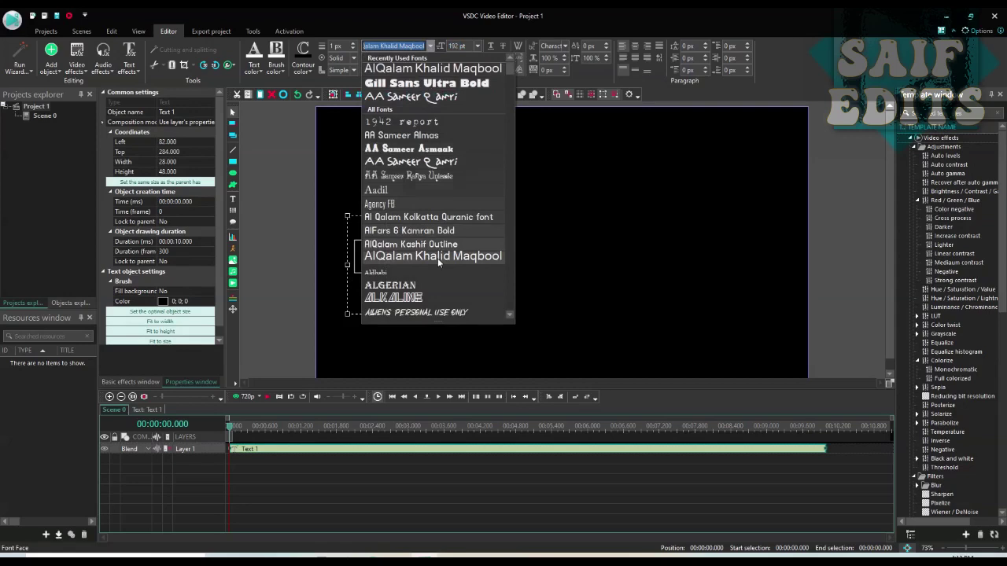
- Switch the S to AA Sameer Asmaak, then duplicate it to its right as the letter 'A'
click(434, 148)
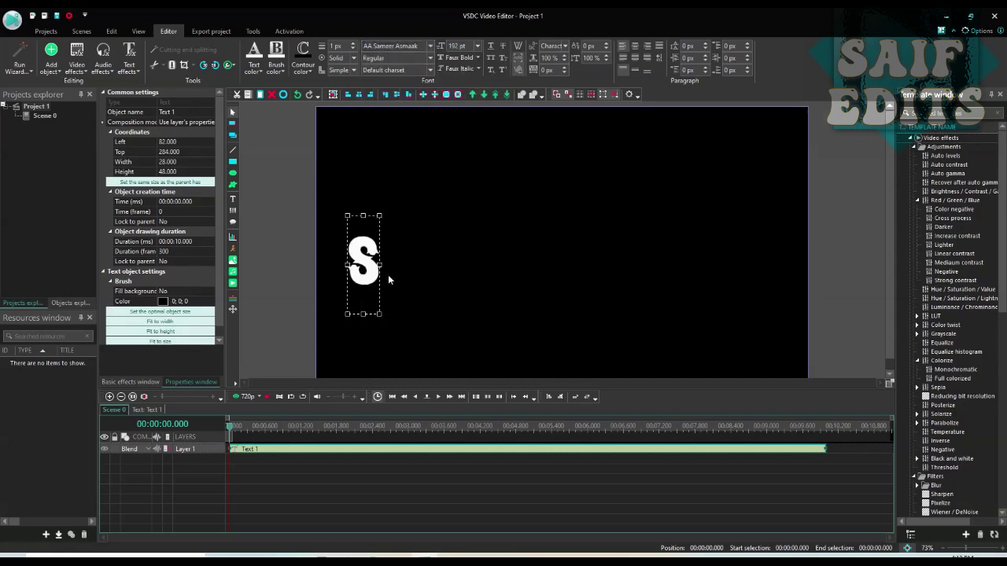
key(ctrl+c)
key(ctrl+v)
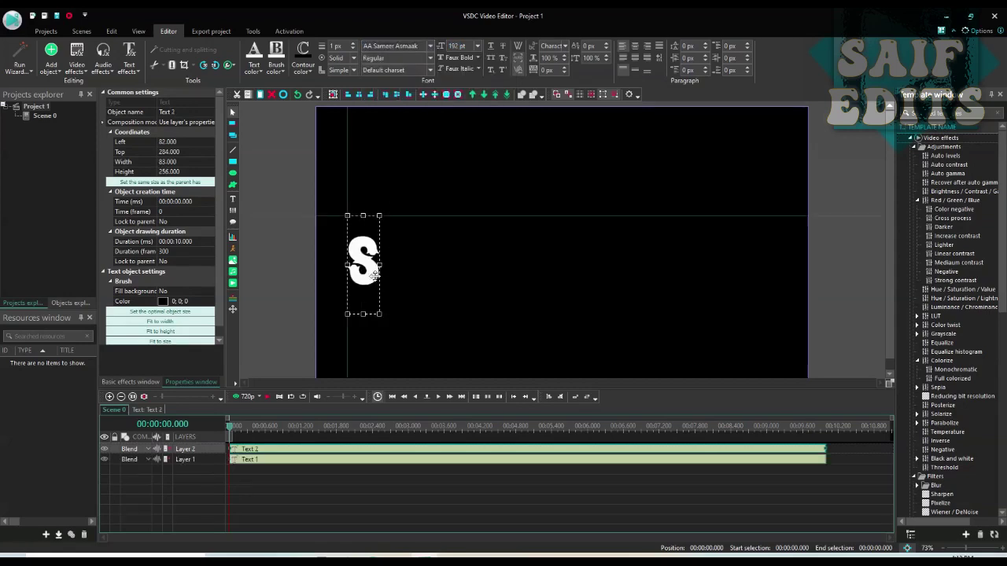
drag(376, 272, 417, 274)
double_click(417, 273)
text(A)
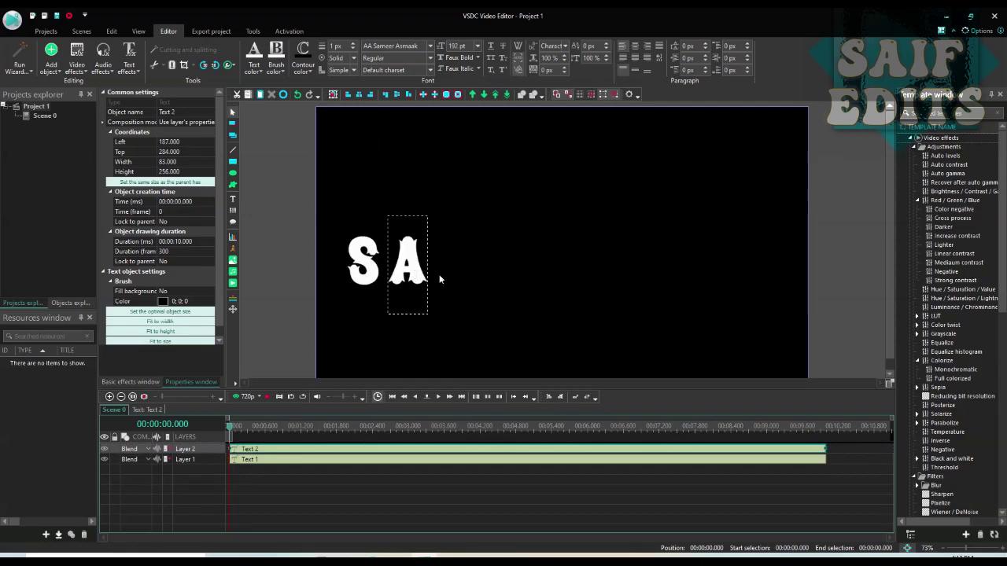
click(423, 271)
- Duplicate the A to its right as the letter 'I'
key(ctrl+c)
key(ctrl+v)
drag(422, 277, 471, 271)
double_click(471, 272)
text(I)
click(465, 270)
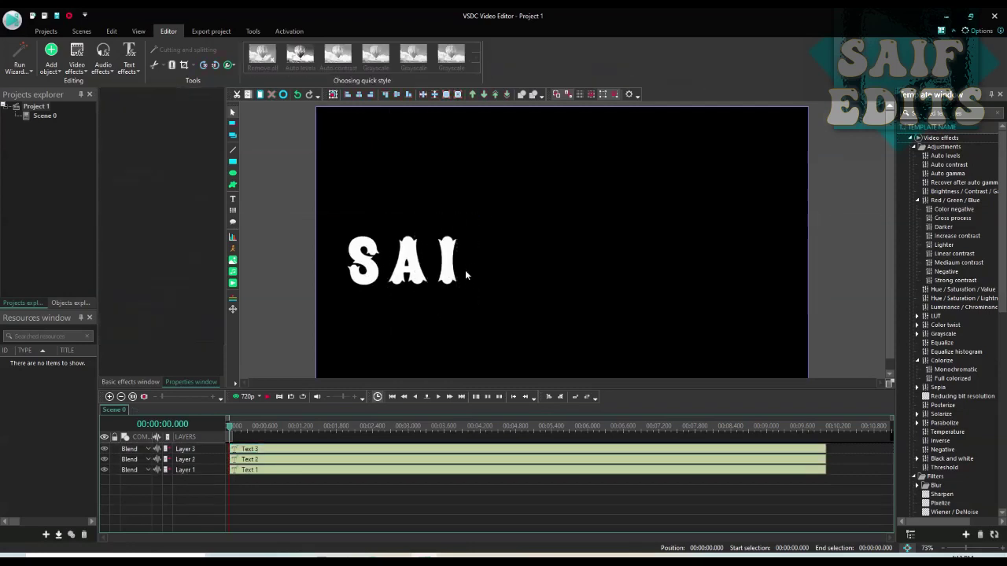
- Duplicate the I to its right and retype the copy as 'F'
click(448, 270)
key(ctrl+c)
key(ctrl+v)
drag(449, 269, 494, 268)
double_click(495, 268)
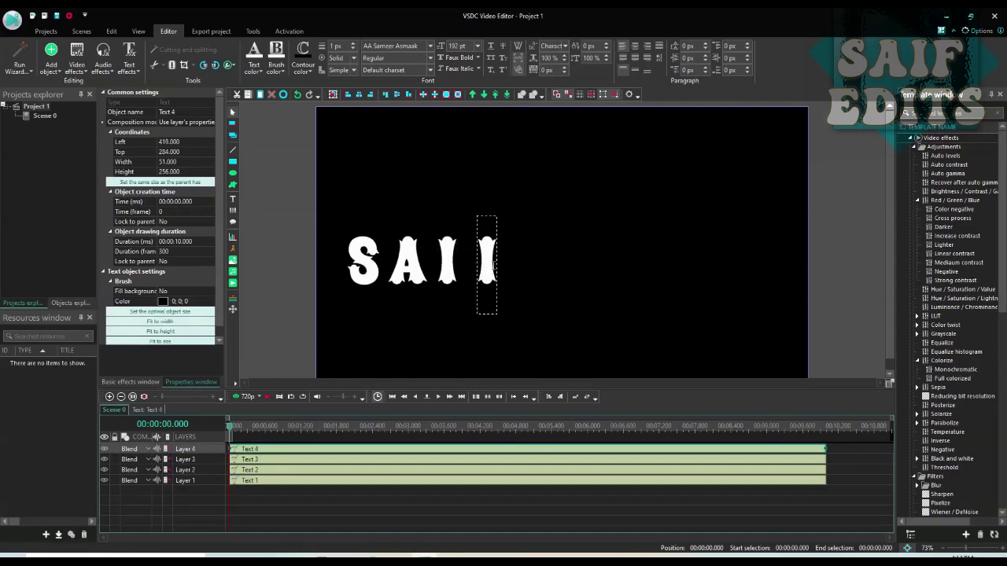
key(ctrl+a)
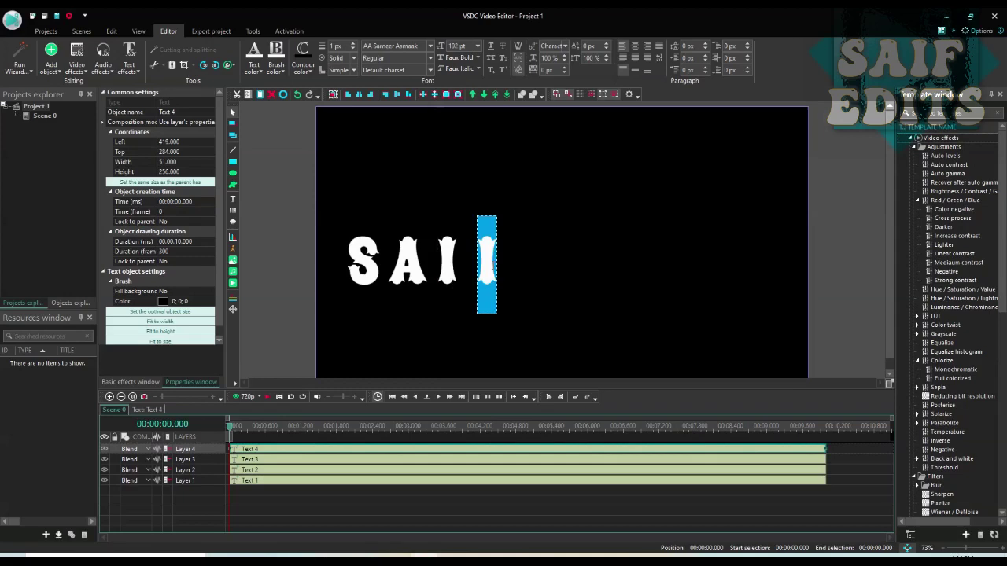
key(BackSpace)
text(F)
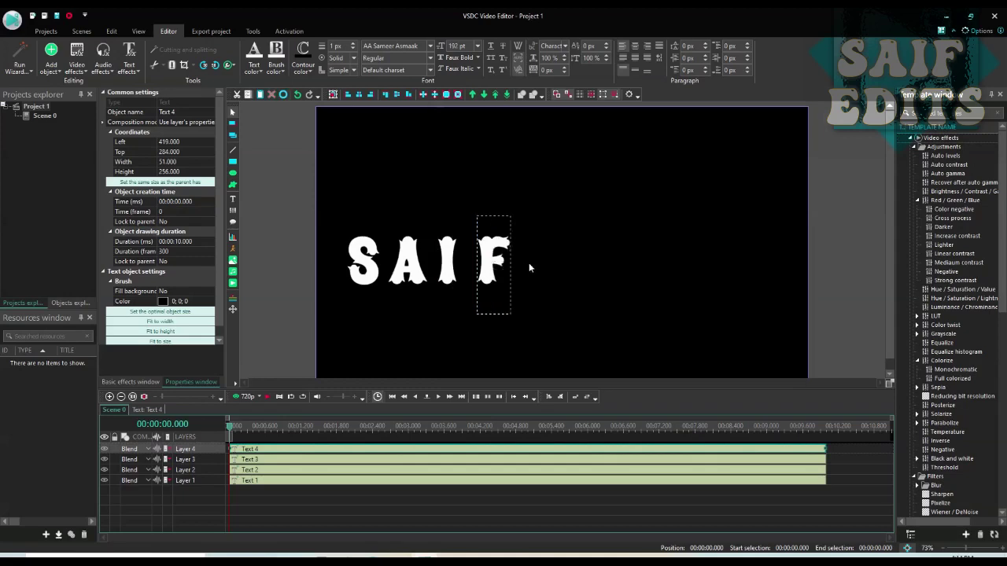
click(531, 263)
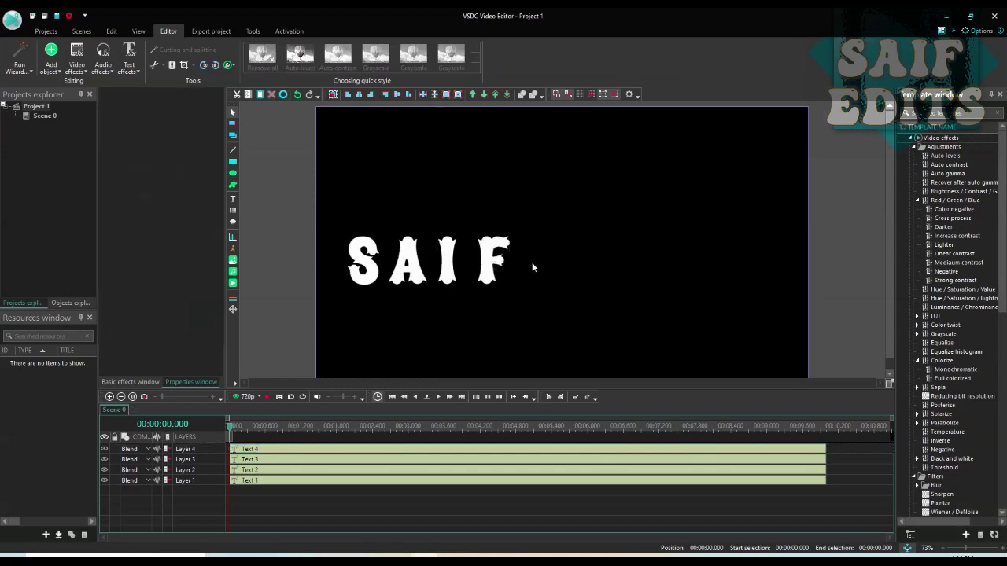
- Select all four letters and shift the word SAIF toward the scene centre
click(348, 273)
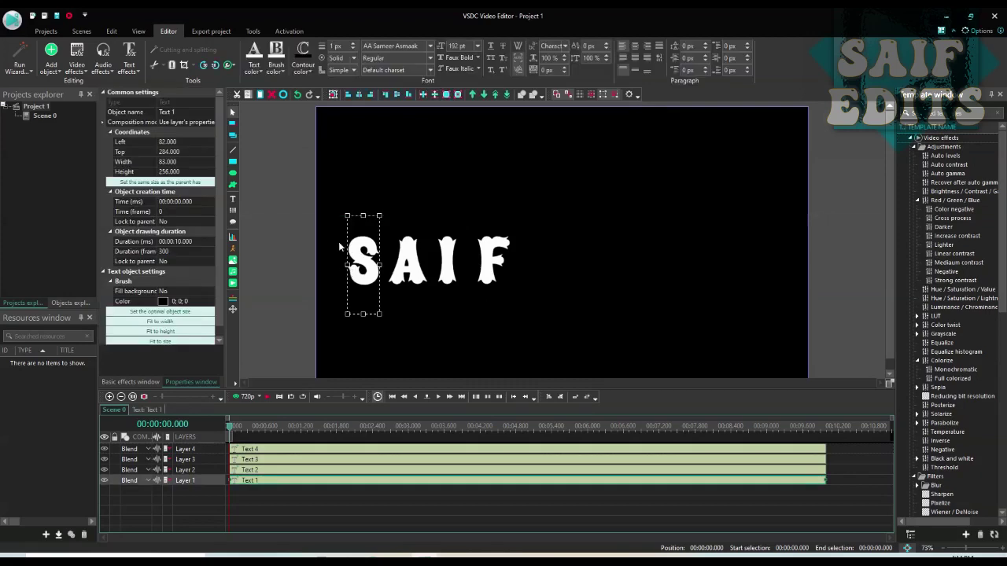
drag(336, 219, 590, 342)
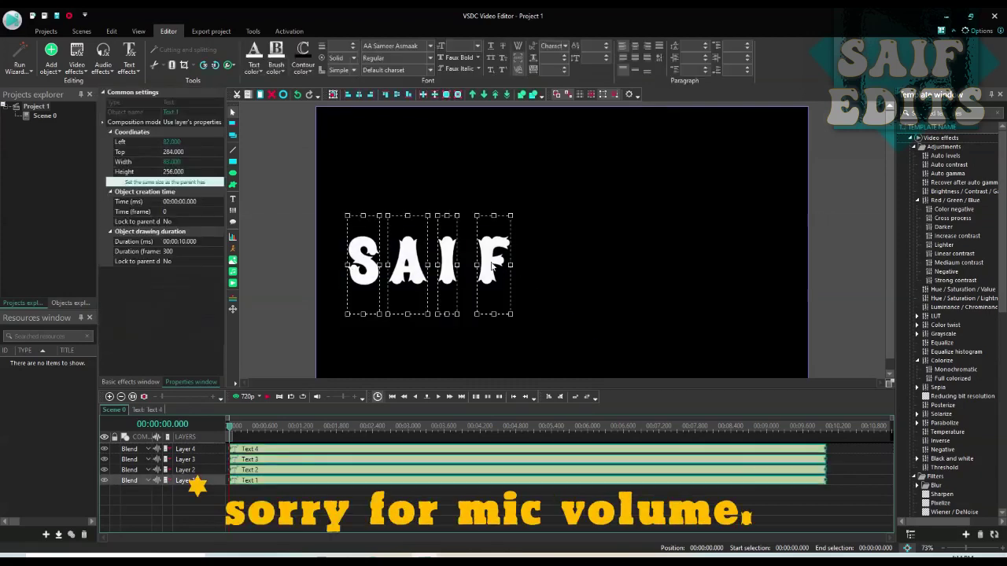
drag(490, 264, 598, 270)
click(426, 303)
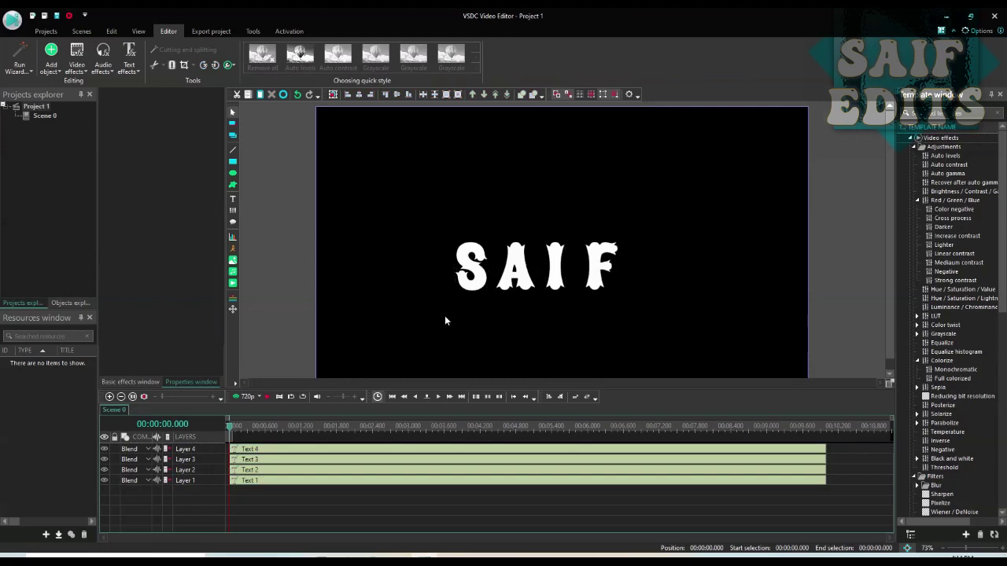
- Hide the F, I and A letter layers so only the S shows
click(105, 449)
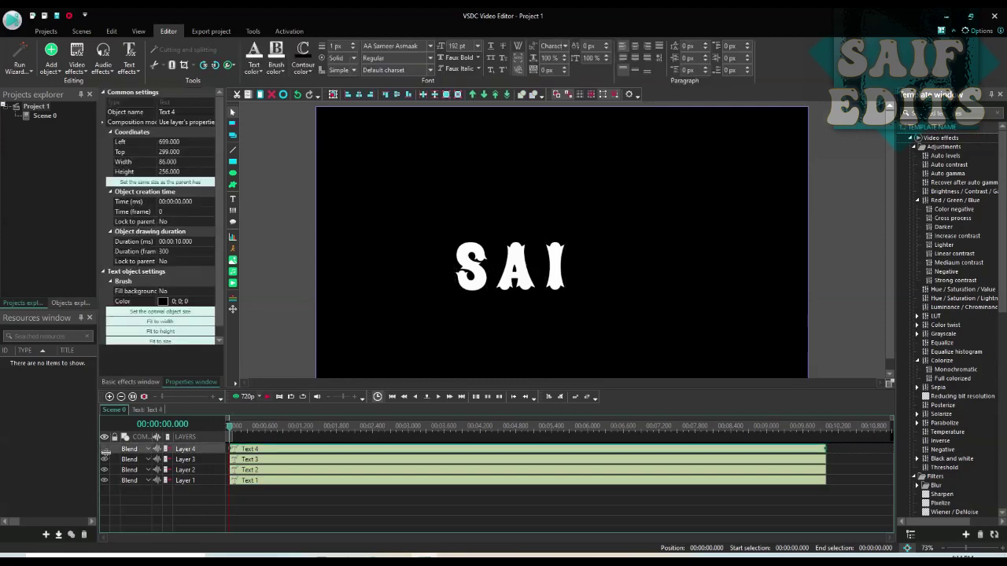
click(104, 460)
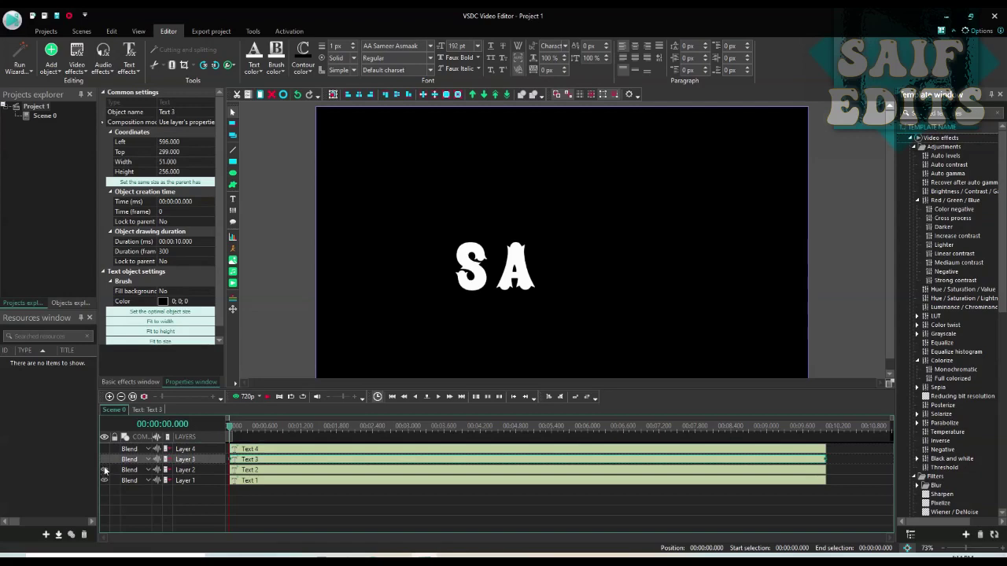
click(104, 469)
click(277, 480)
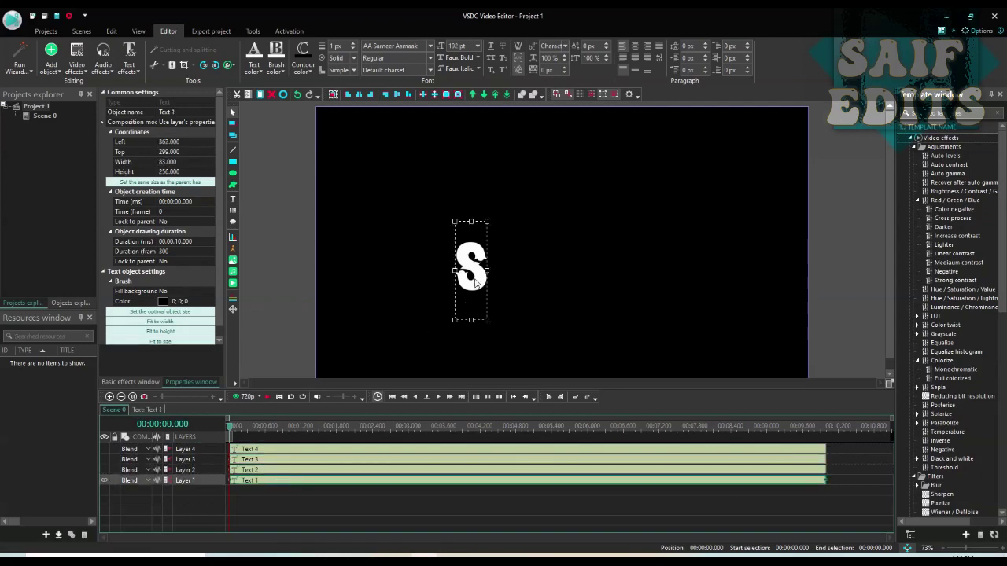
click(477, 285)
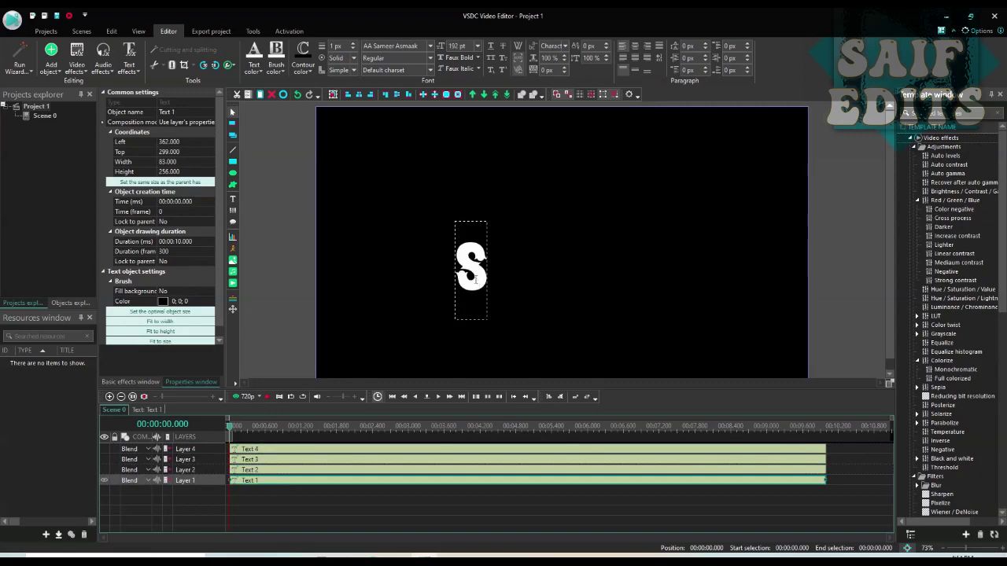
- Open Text 1's own timeline and bring up Video effects > Transforms
double_click(320, 482)
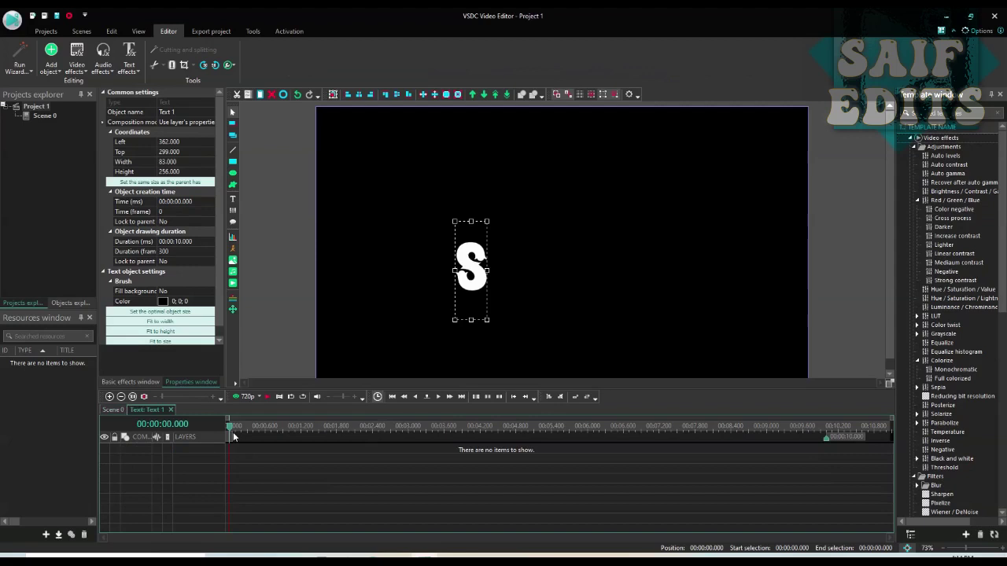
click(76, 69)
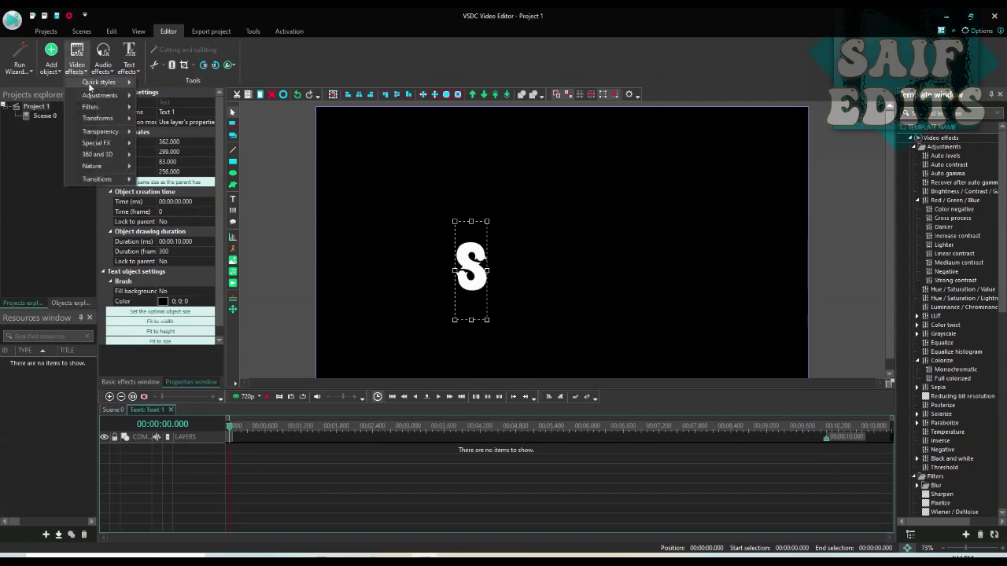
mouse_move(115, 122)
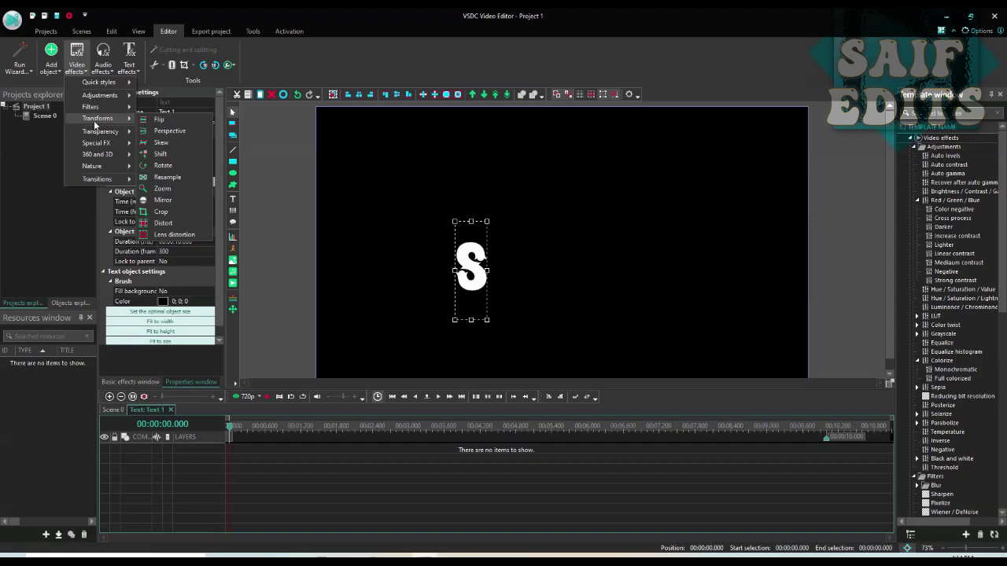
- Add a Zoom effect to the S with default placement and shorten its clip
click(162, 190)
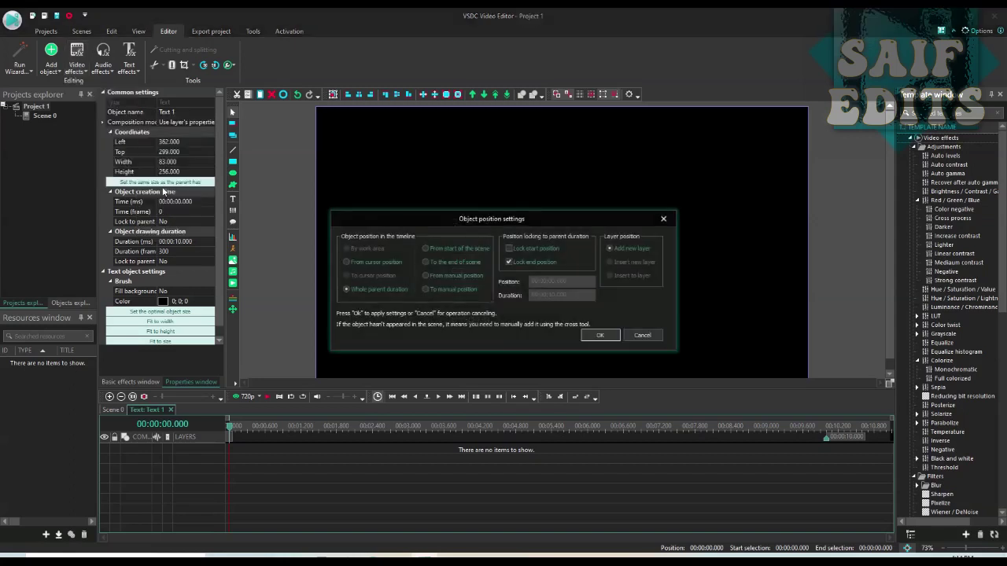
click(600, 335)
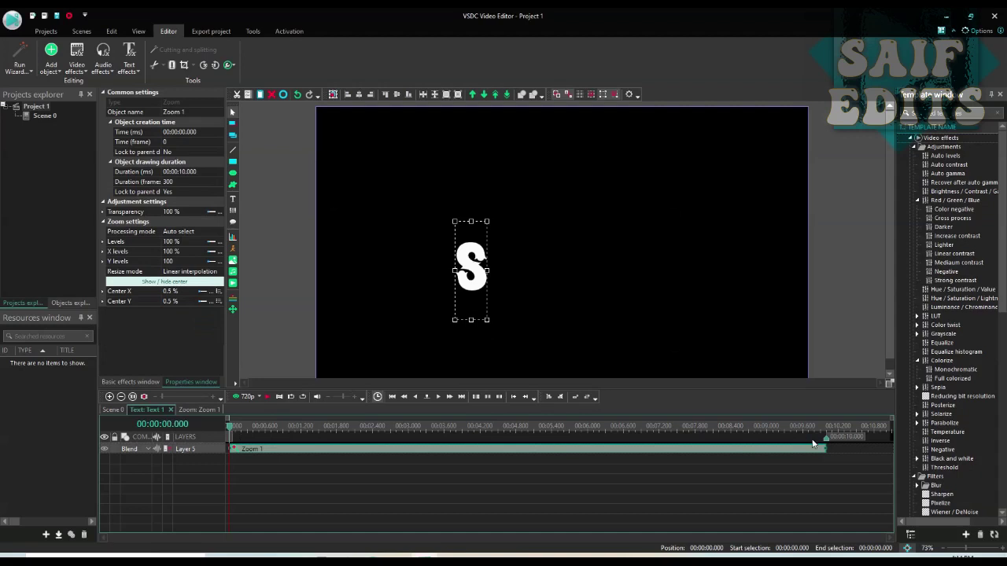
drag(824, 447, 279, 448)
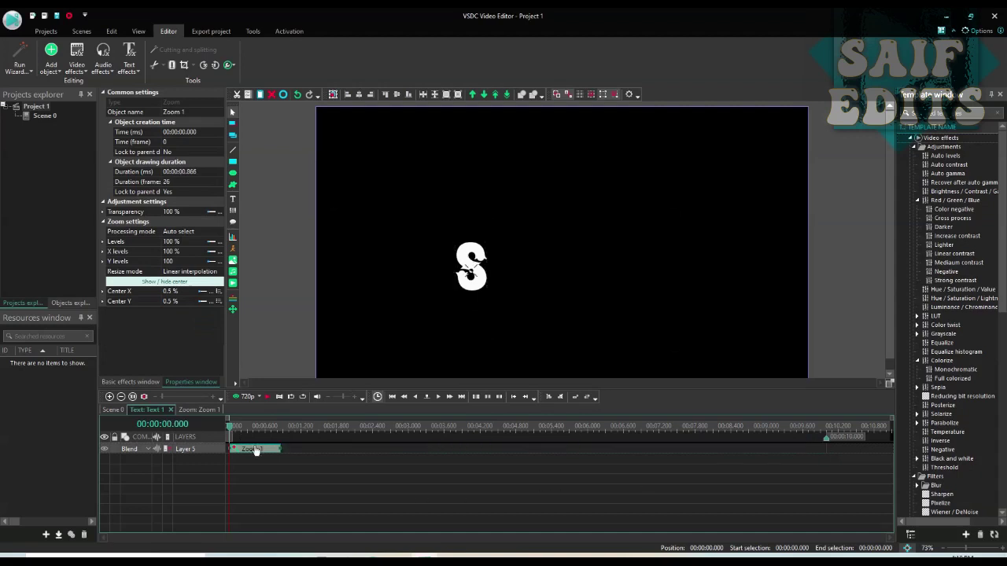
- Set the Zoom 1 duration to exactly 1.000 second
click(181, 173)
drag(181, 172, 206, 172)
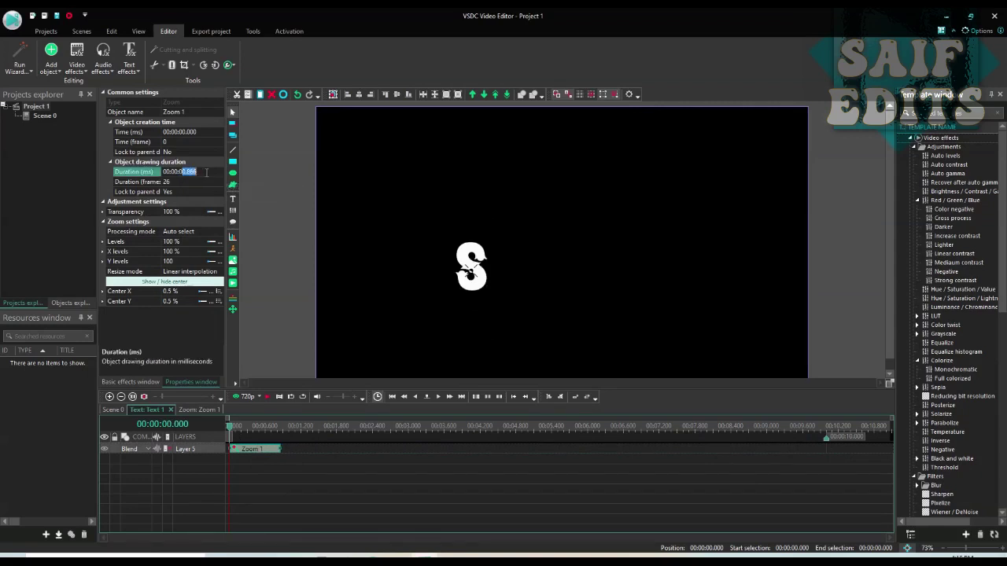
text(0.1)
key(BackSpace)
key(BackSpace)
key(BackSpace)
text(1.000)
key(Return)
click(261, 450)
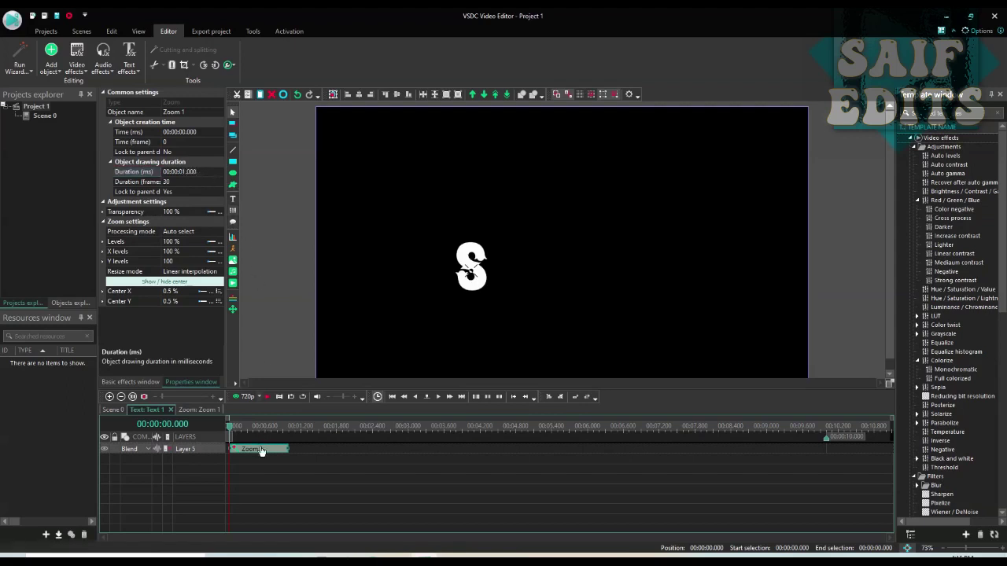
- Open the Zoom 1 Levels curve and pull its start point down to 0%
click(221, 244)
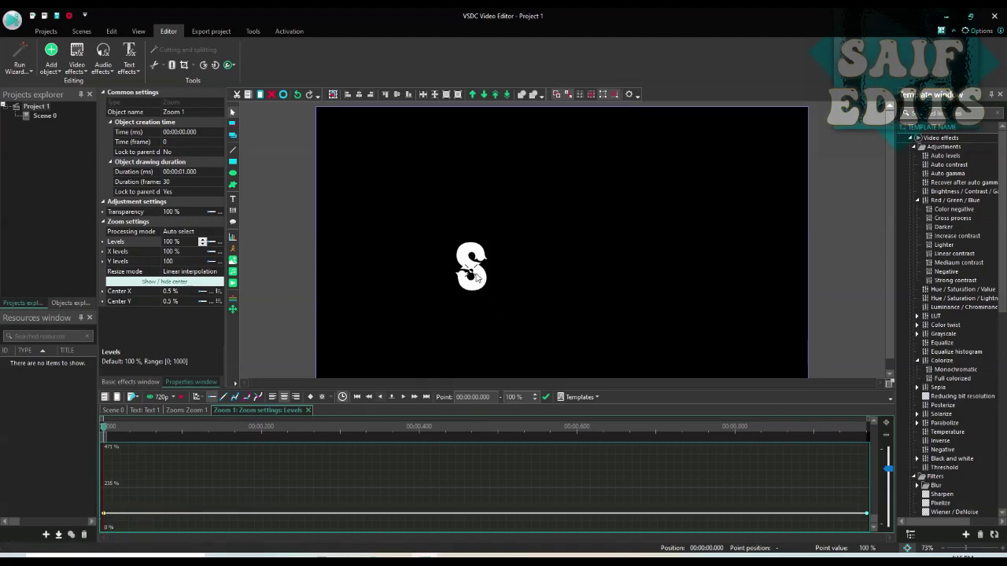
click(868, 517)
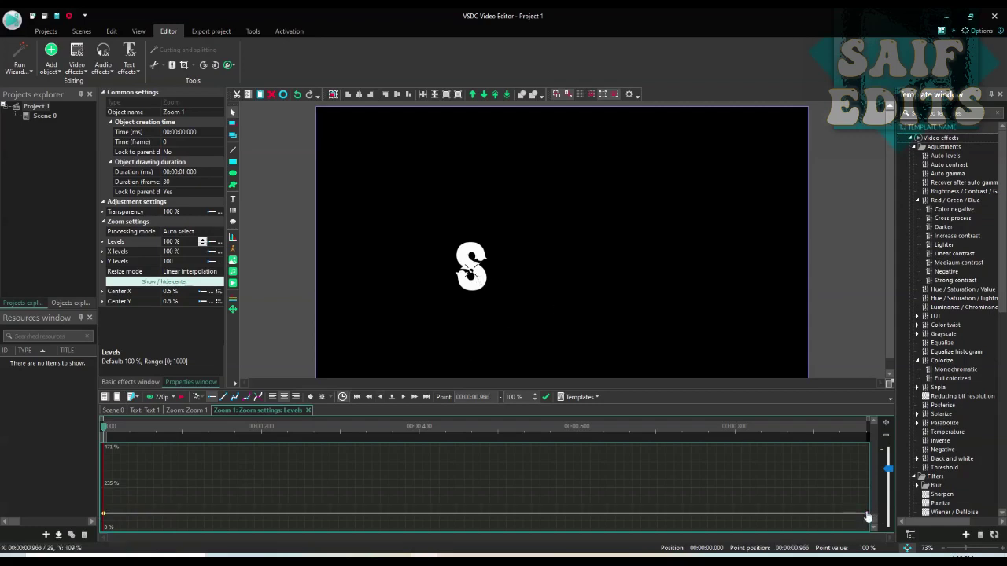
mouse_move(867, 516)
drag(103, 516, 104, 547)
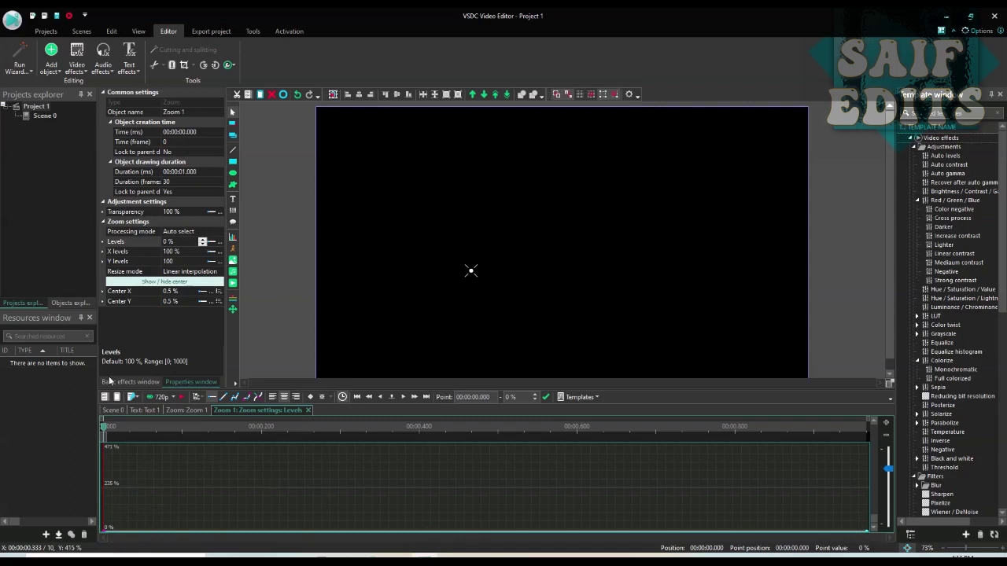
- Use linear change and set the curve's end point to 100%, then preview the ramp
click(224, 398)
drag(868, 536, 867, 515)
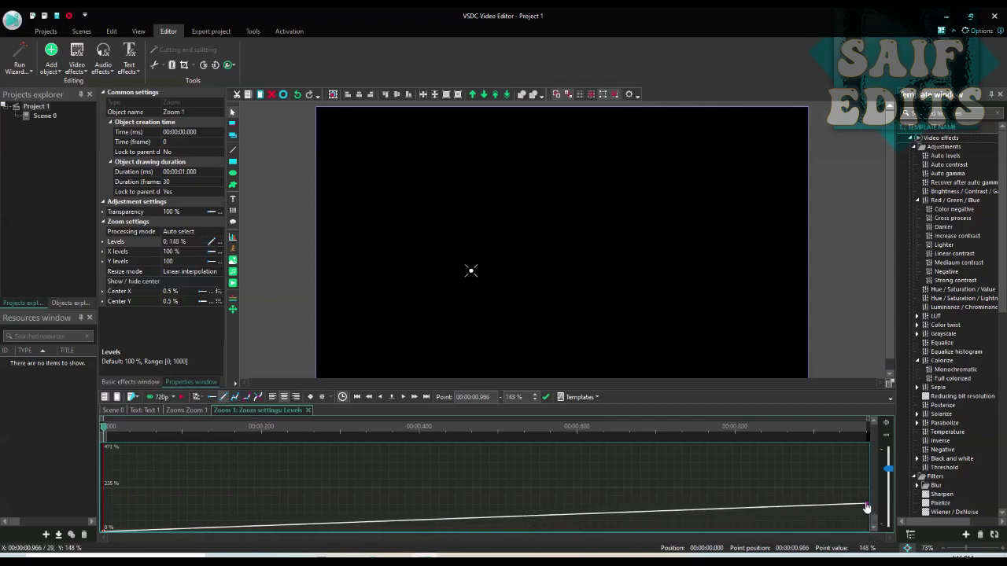
drag(866, 507, 866, 504)
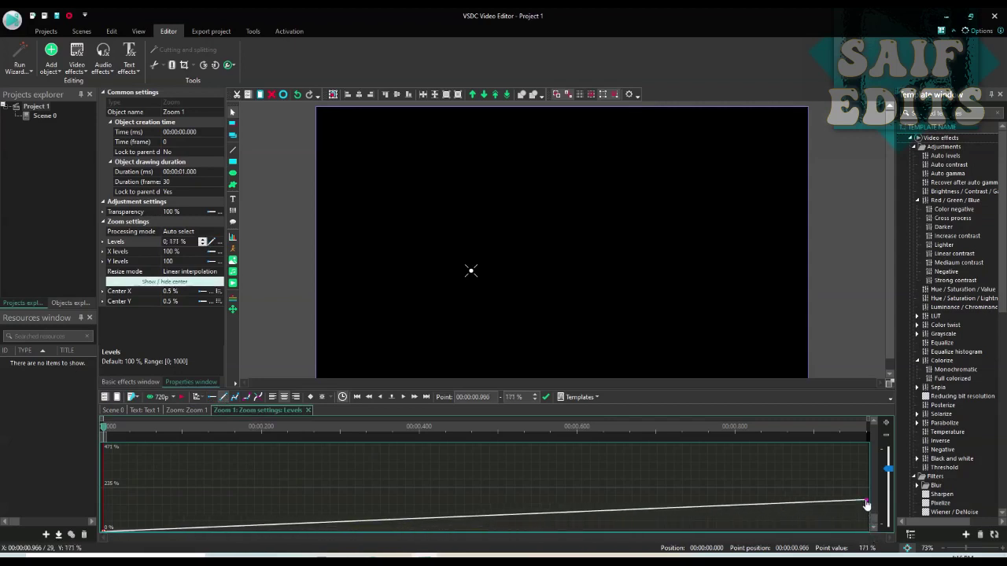
double_click(513, 396)
text(100)
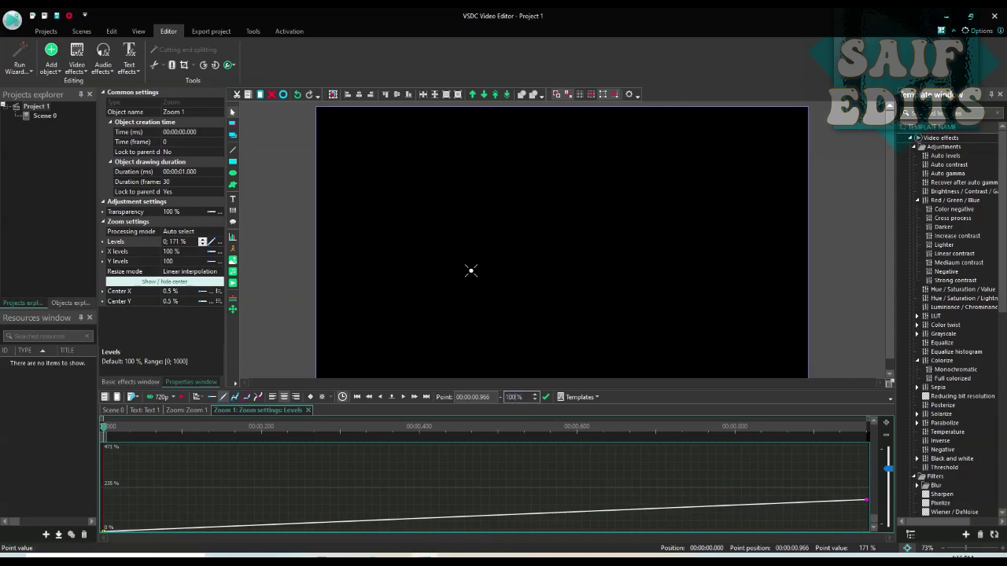
key(Return)
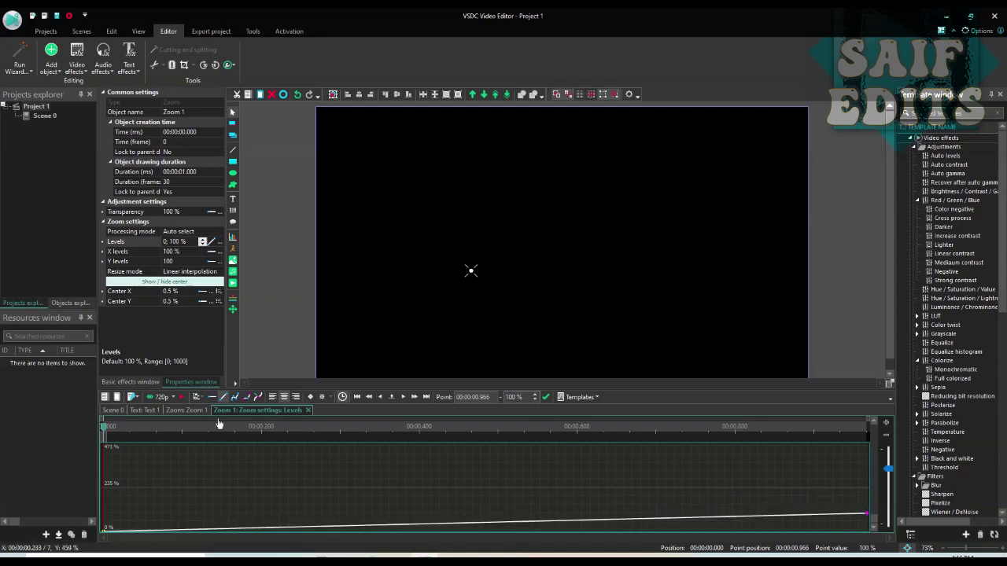
key(space)
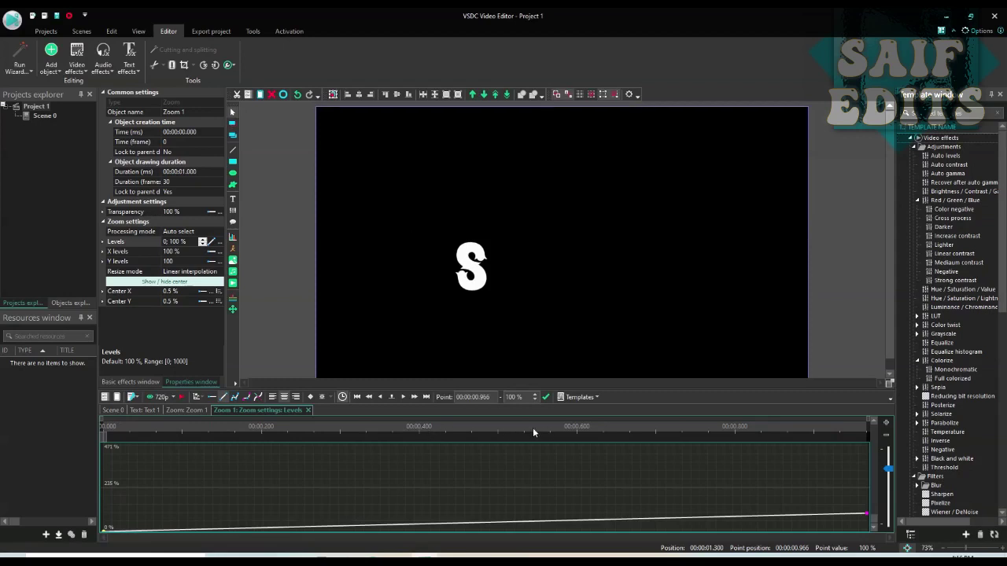
click(498, 426)
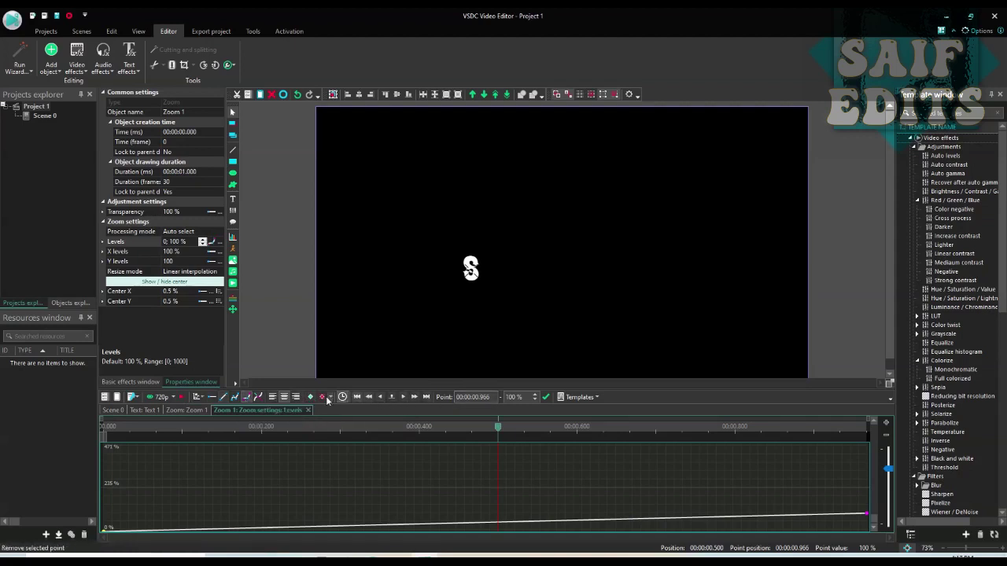
- Add a 0.500 s keyframe, raise it to 134%, and replay the overshoot
click(310, 396)
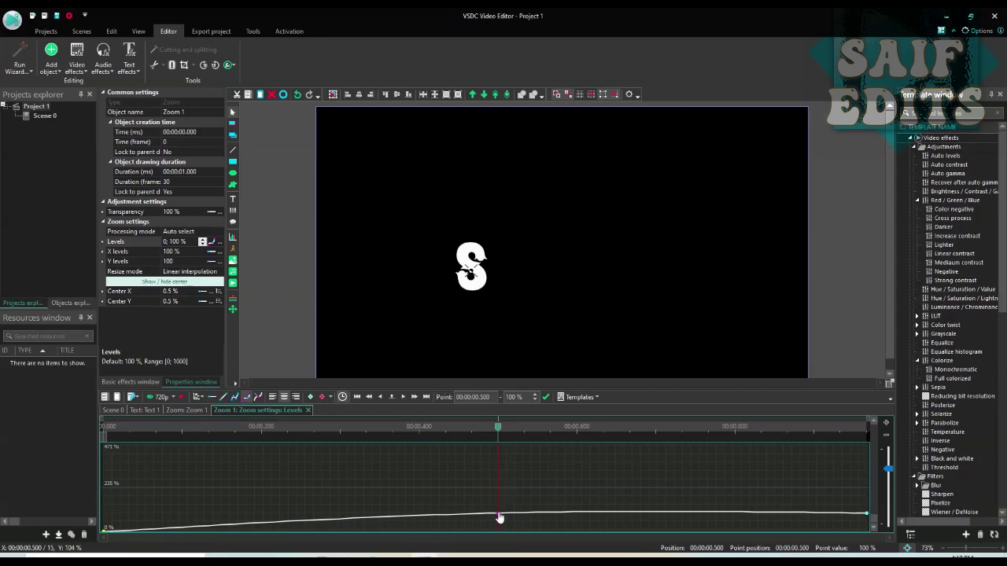
drag(500, 517, 499, 514)
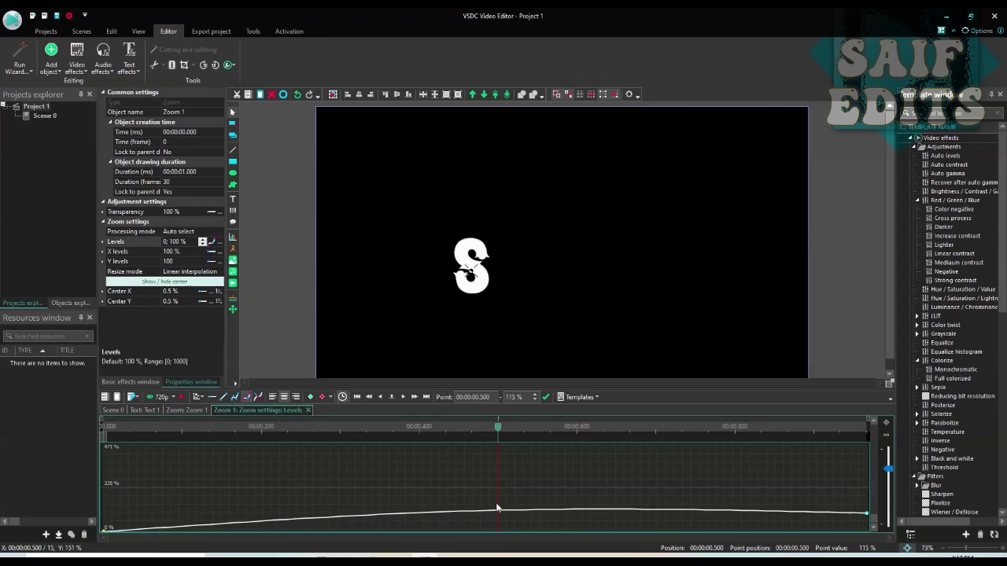
click(105, 428)
key(space)
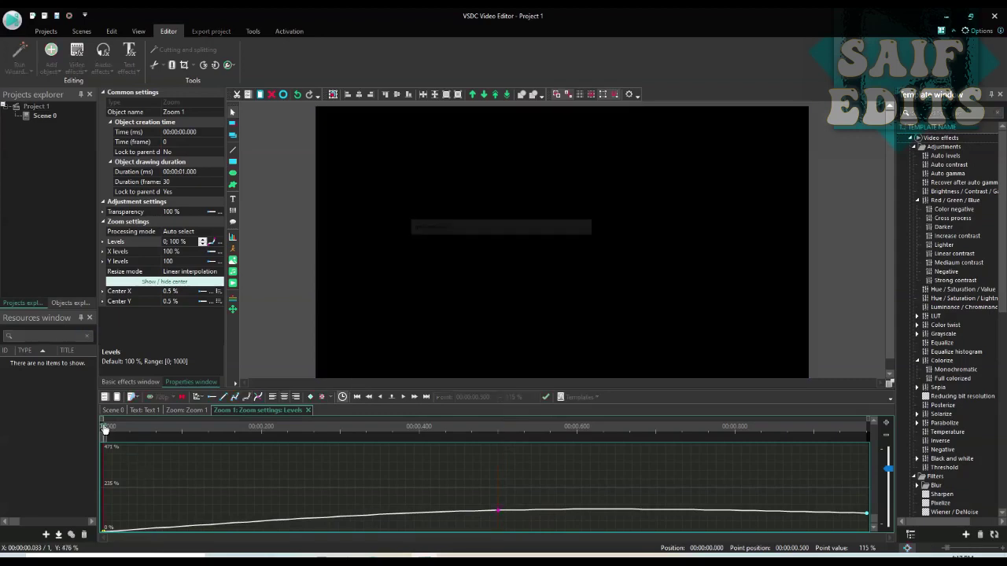
click(497, 428)
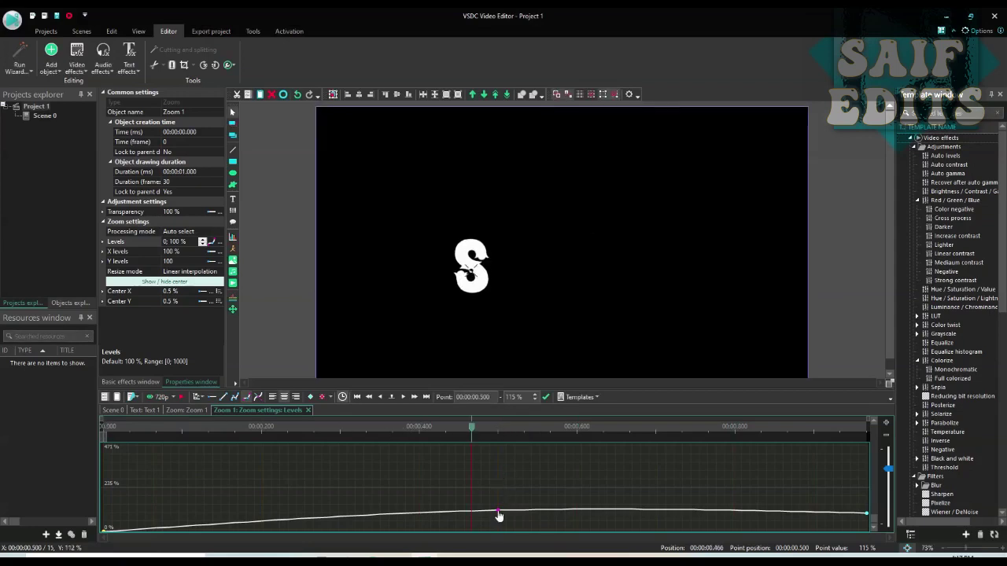
drag(499, 516, 499, 512)
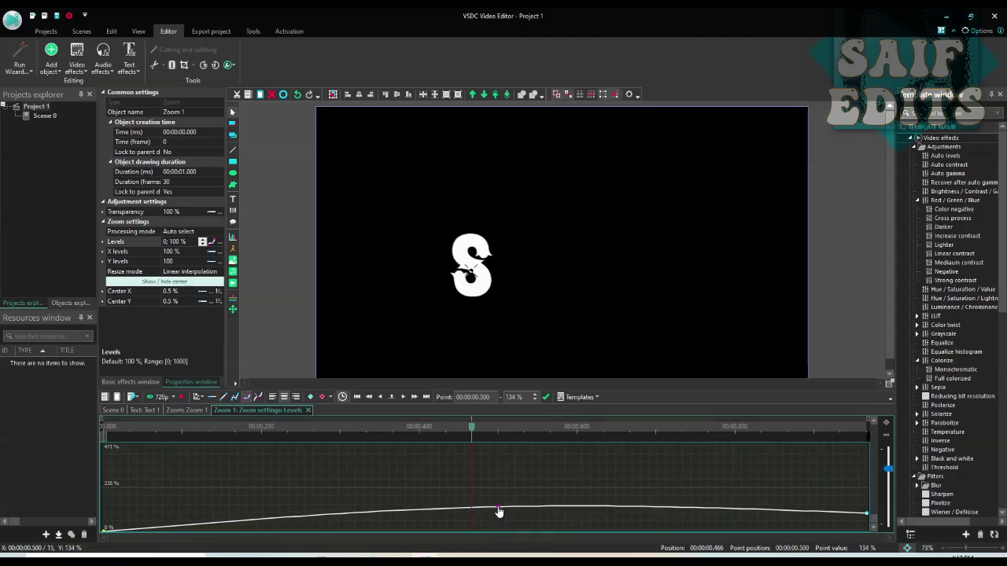
click(104, 427)
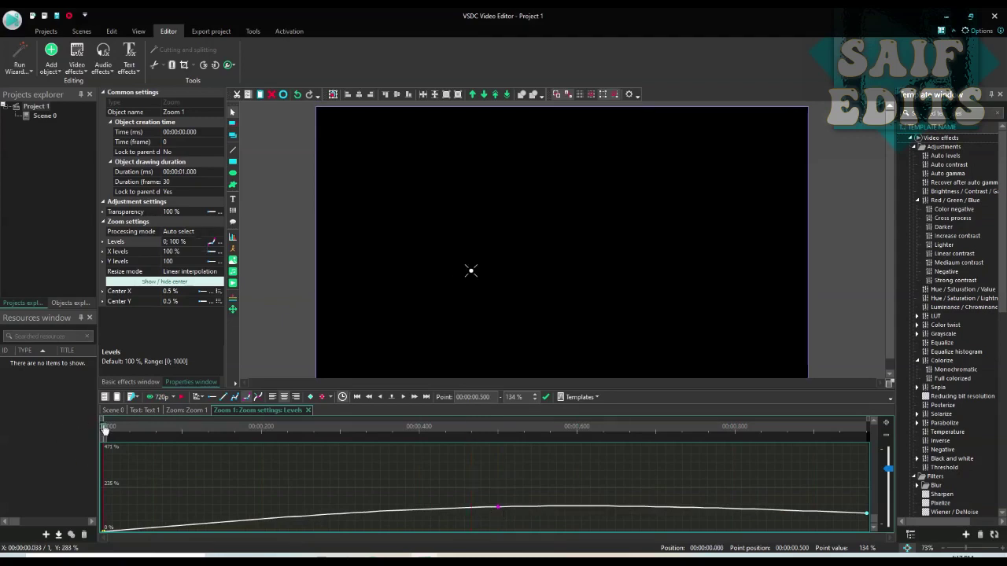
key(space)
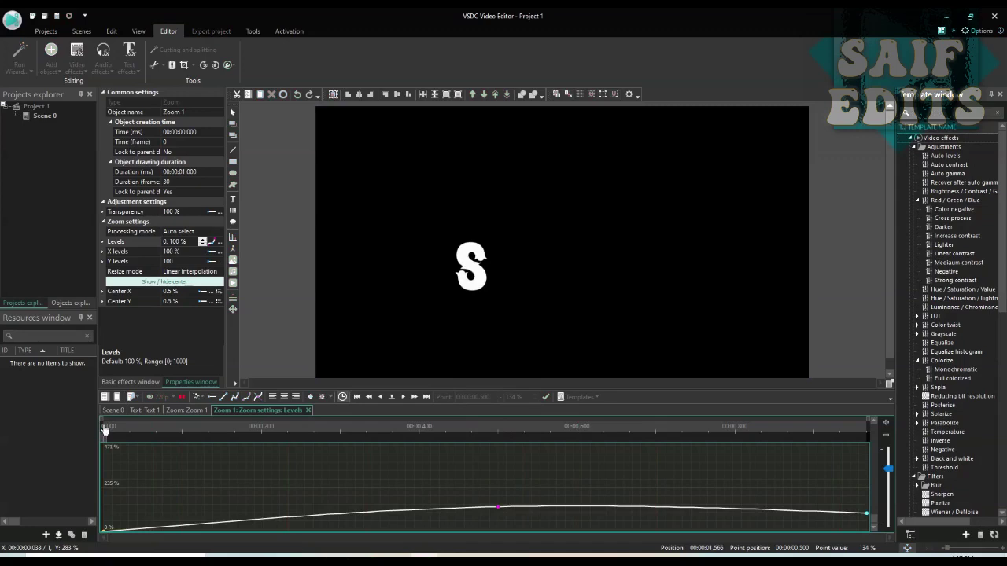
- Return to the scene timeline and unhide the A, I and F letters
click(148, 410)
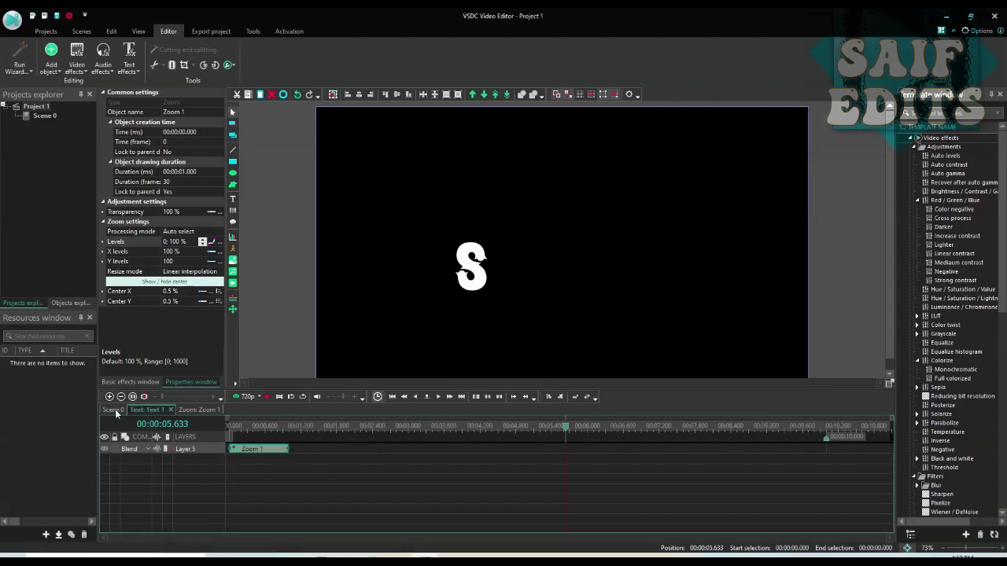
click(114, 410)
click(259, 481)
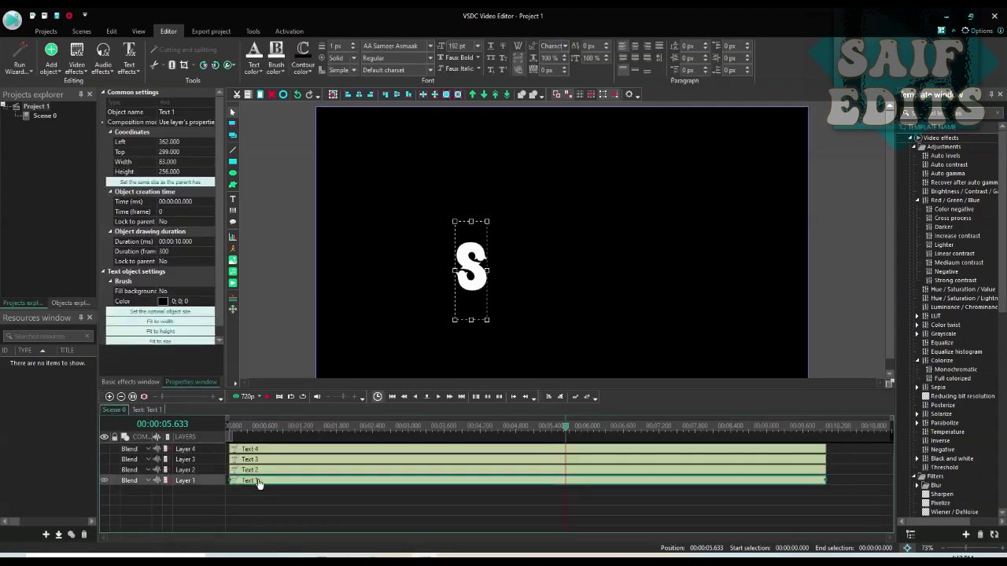
click(103, 470)
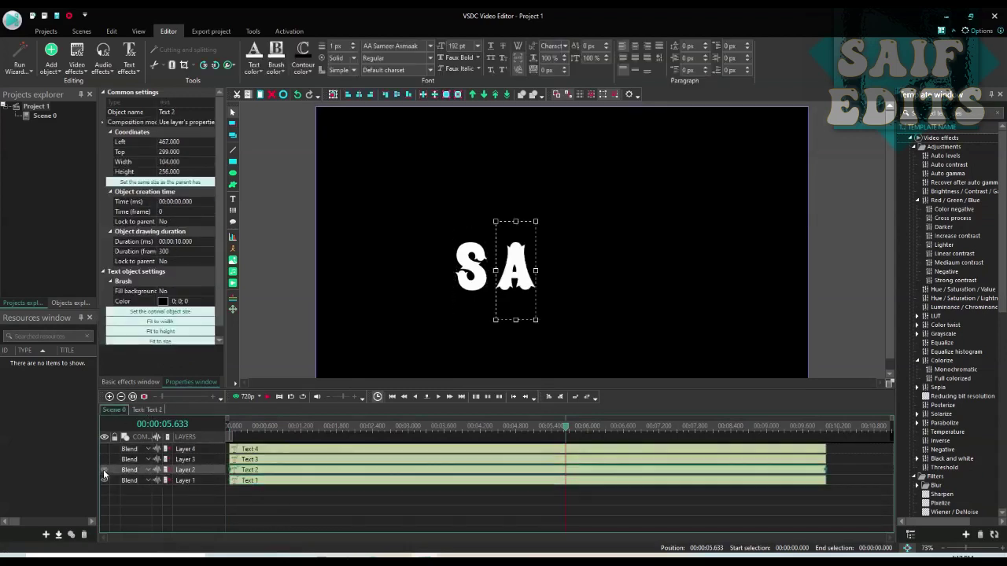
click(103, 459)
click(103, 448)
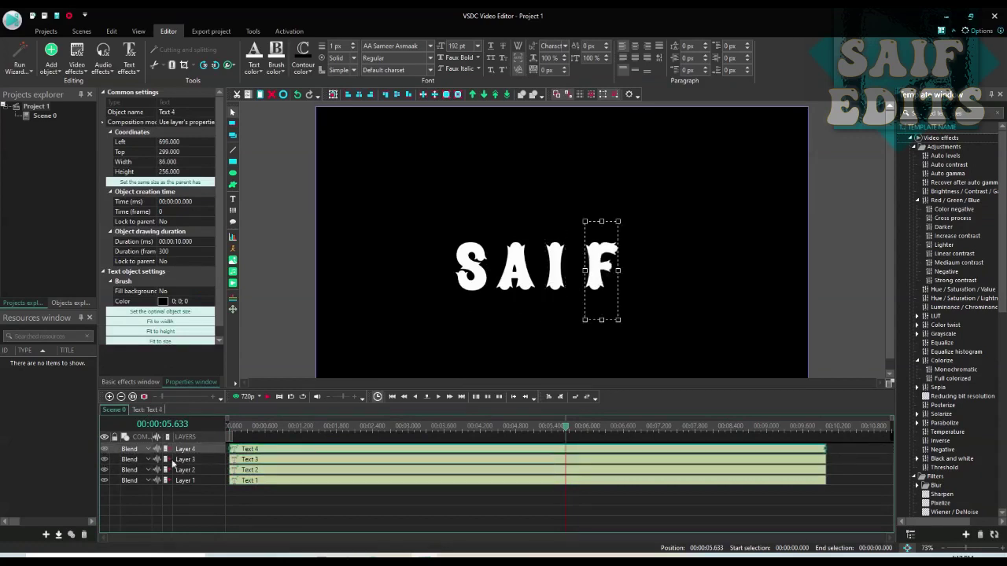
- Inspect the contents of Text 1 through Text 4, then return to the scene at 0 s
click(257, 482)
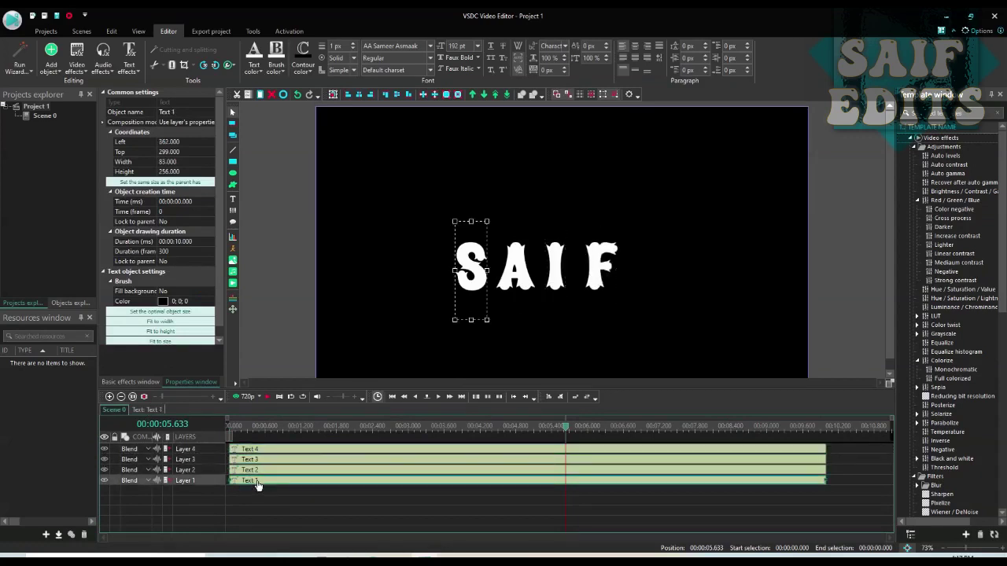
double_click(257, 482)
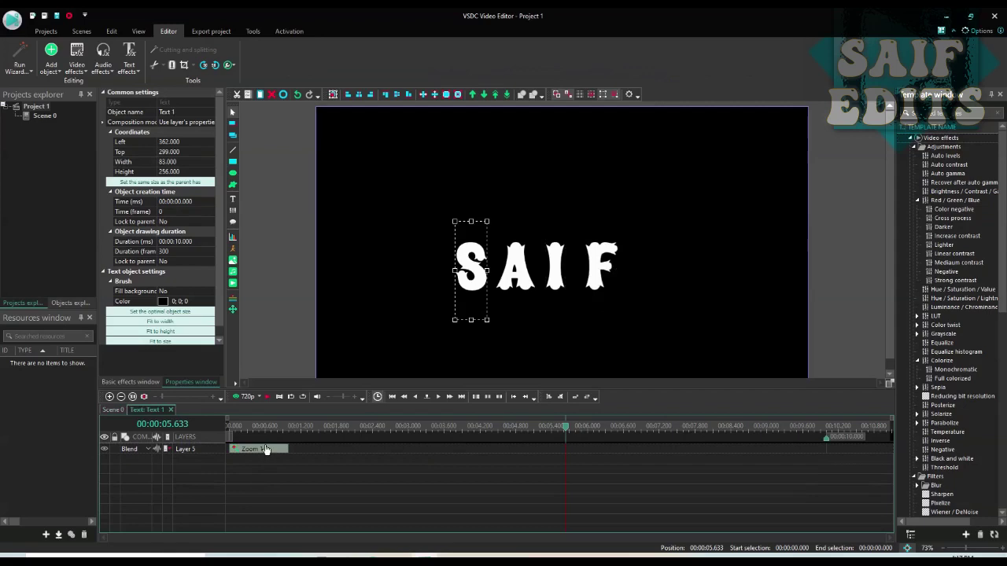
click(266, 449)
click(113, 412)
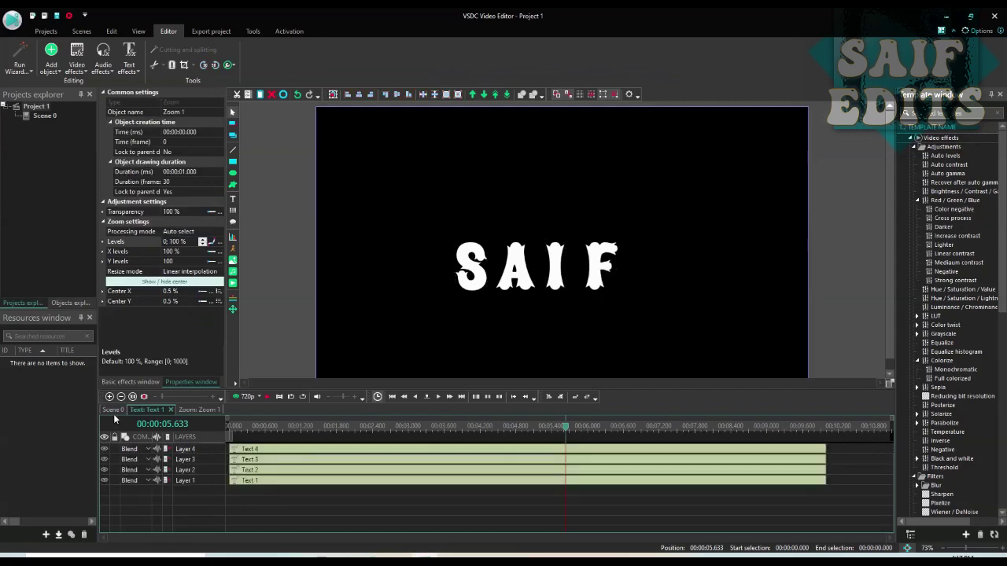
double_click(246, 470)
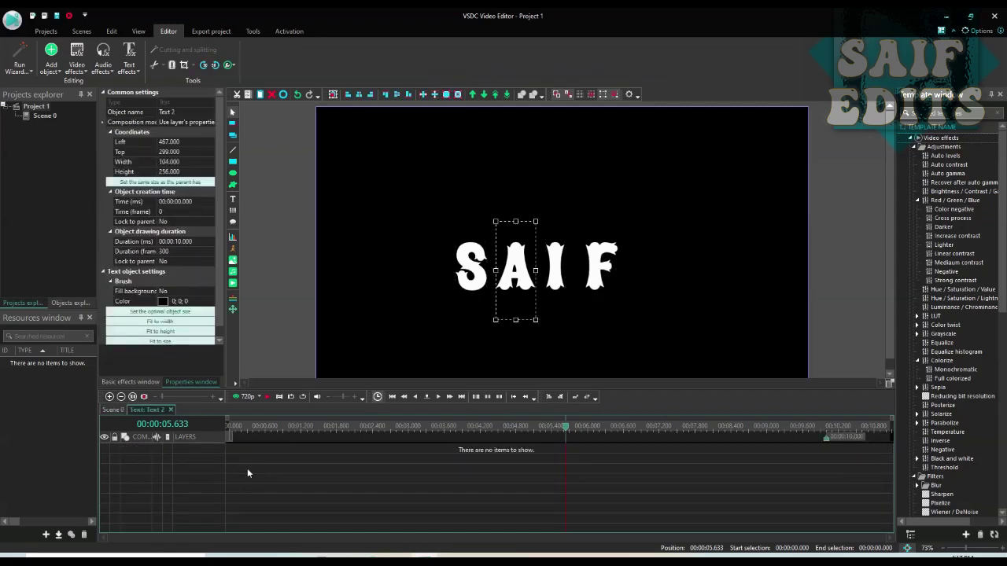
click(113, 409)
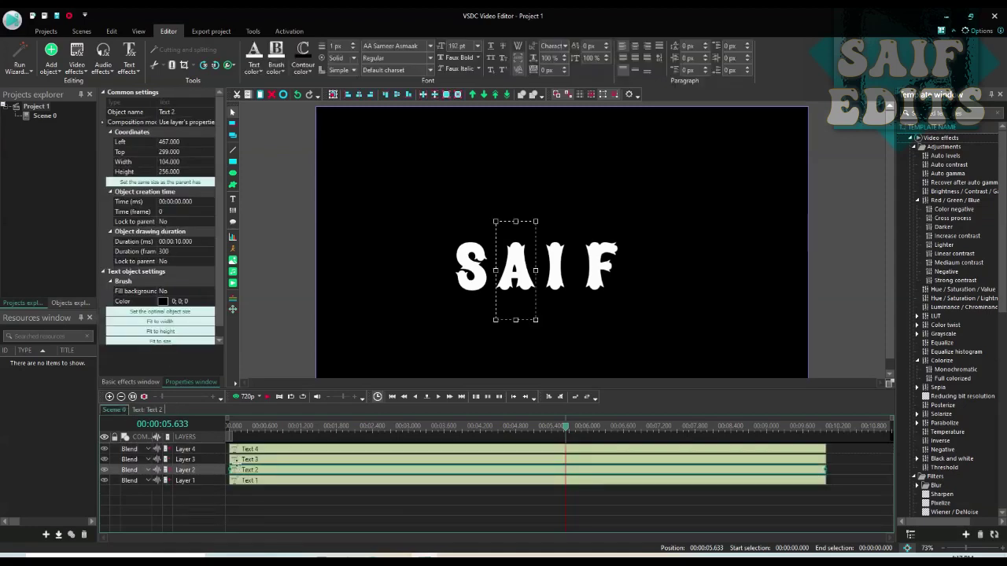
double_click(246, 460)
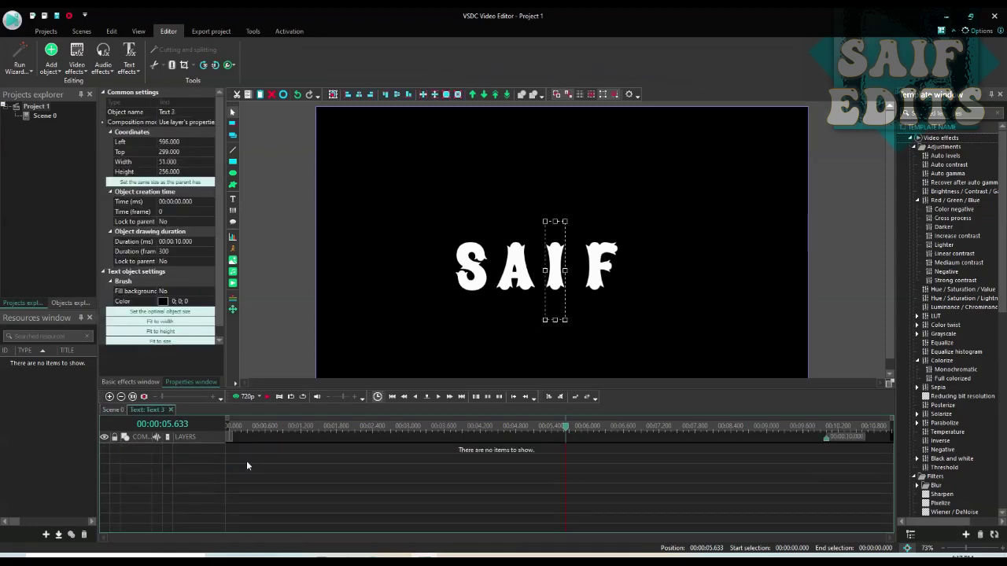
click(114, 409)
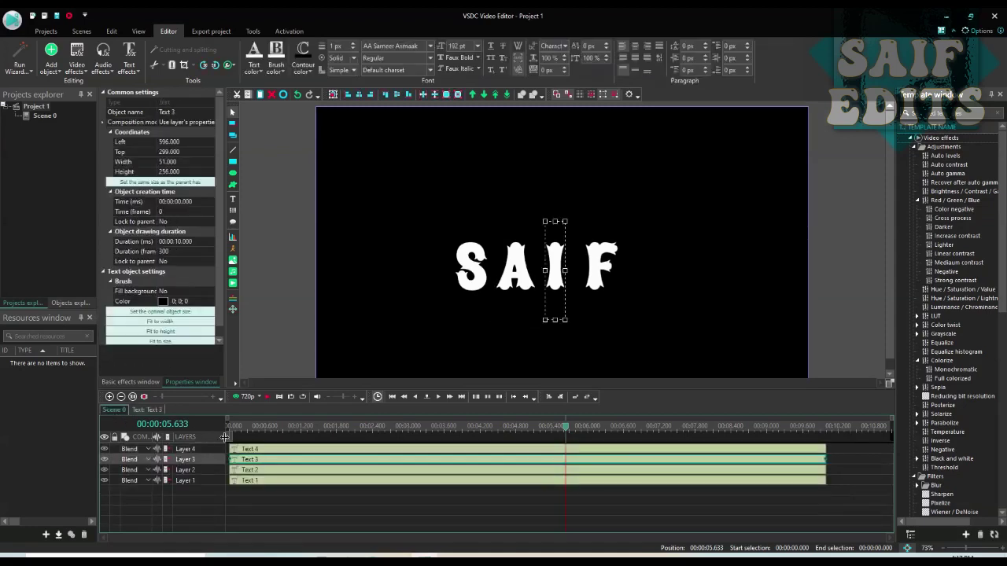
double_click(251, 447)
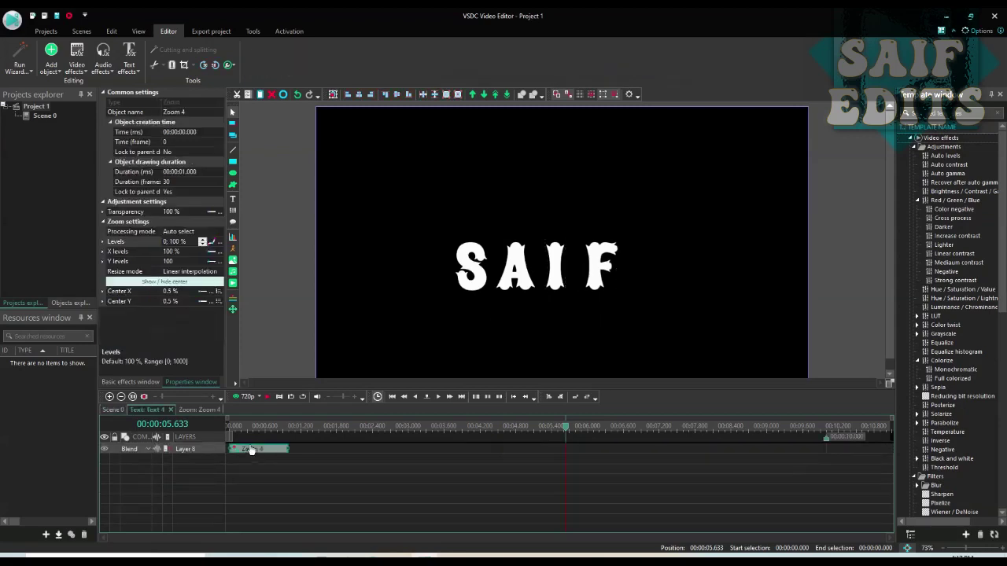
click(229, 426)
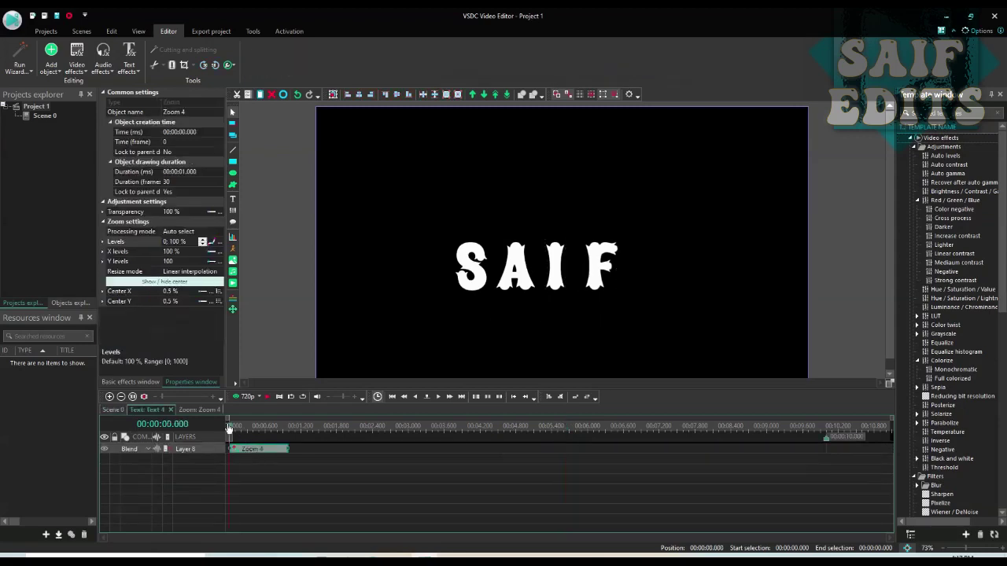
click(105, 410)
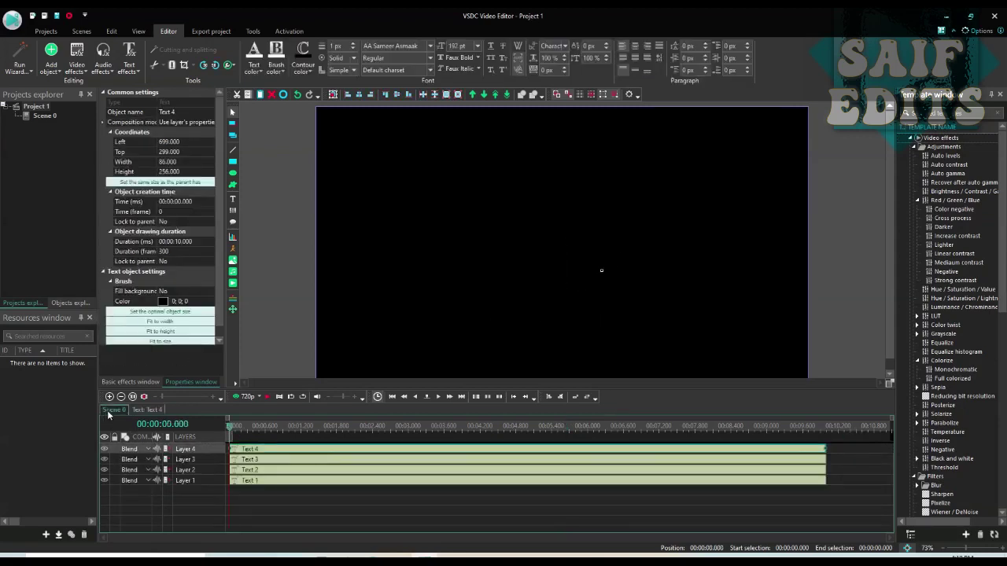
- Delay the Text 2 clip to start at 0.266 s and preview the playback
click(239, 471)
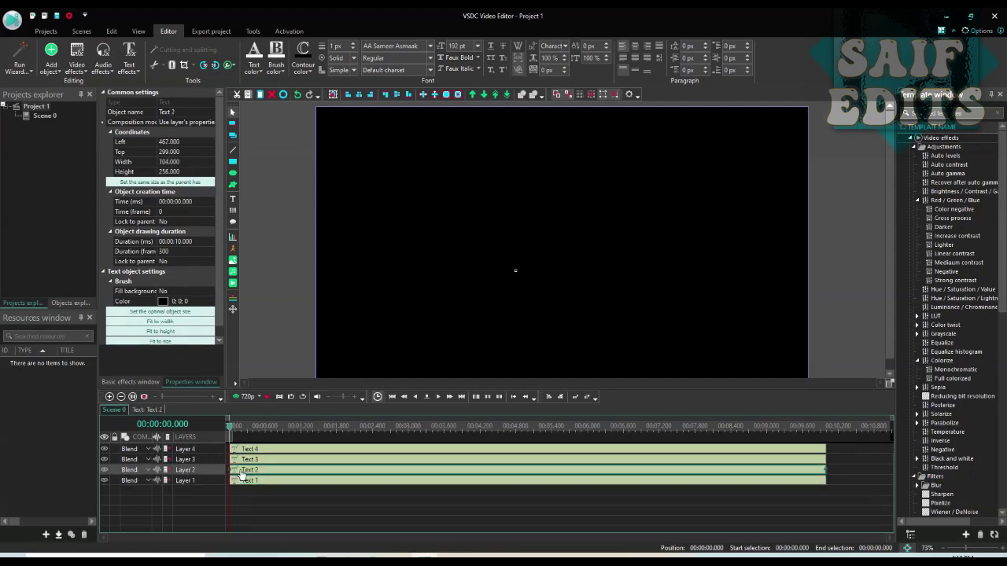
drag(241, 476, 281, 450)
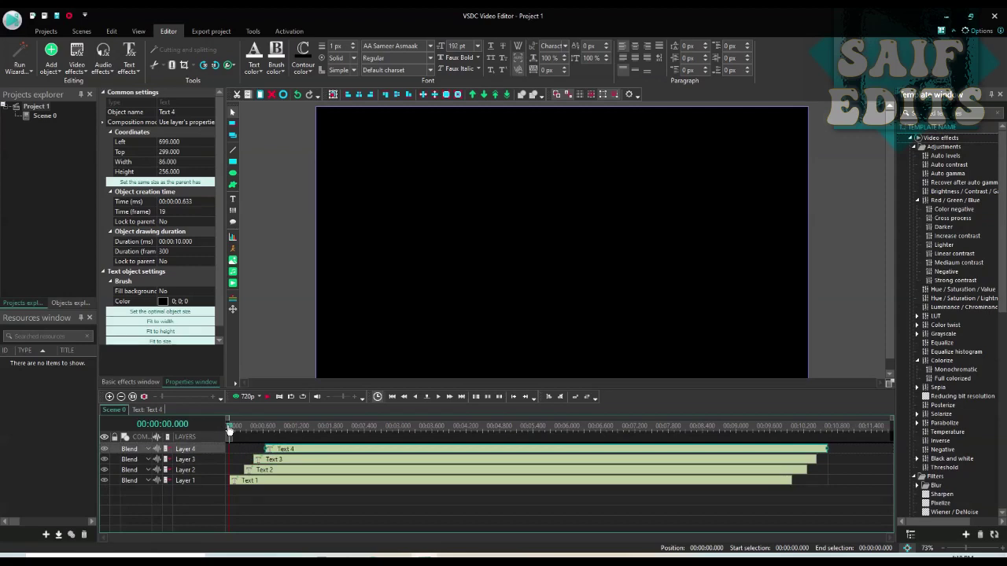
key(space)
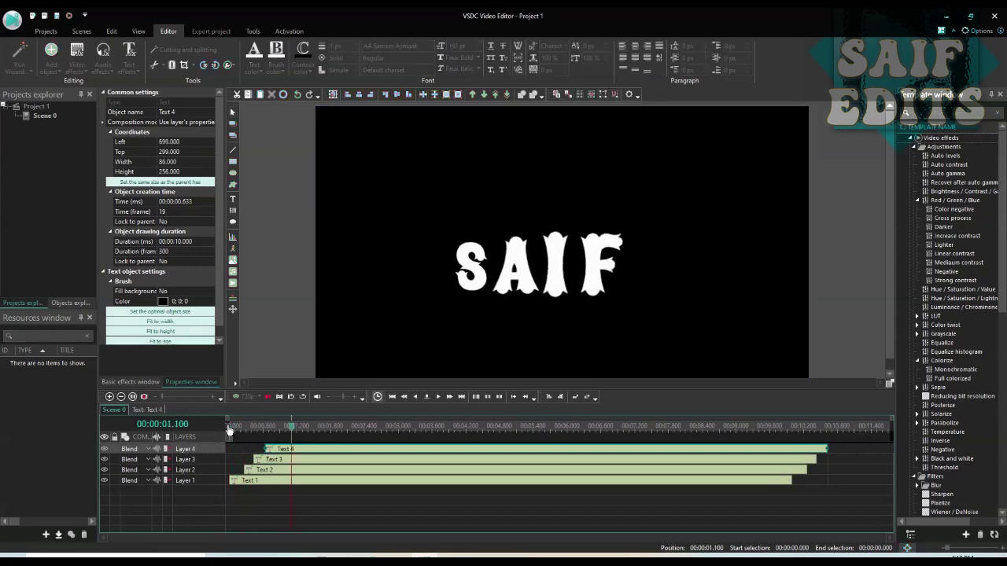
key(space)
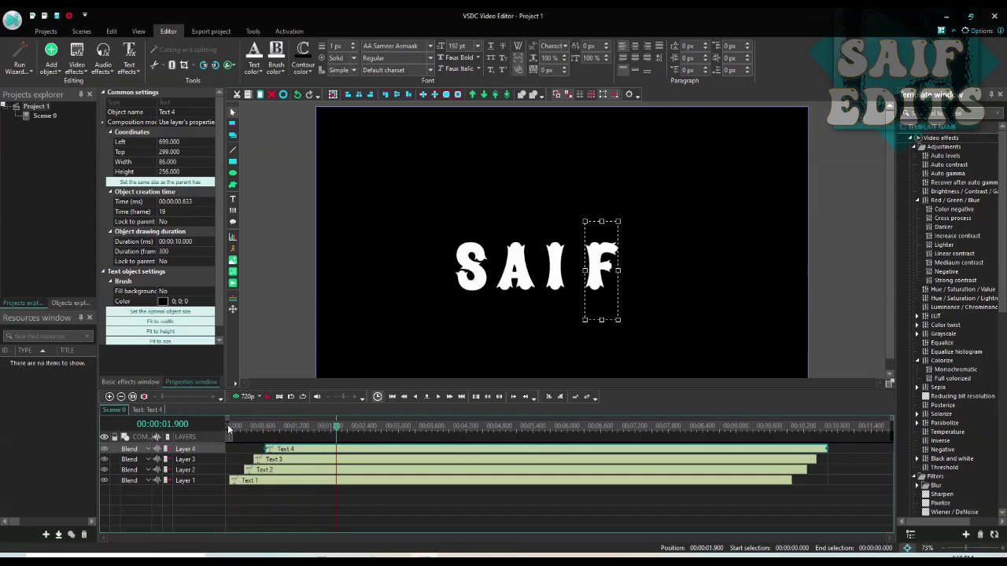
double_click(246, 482)
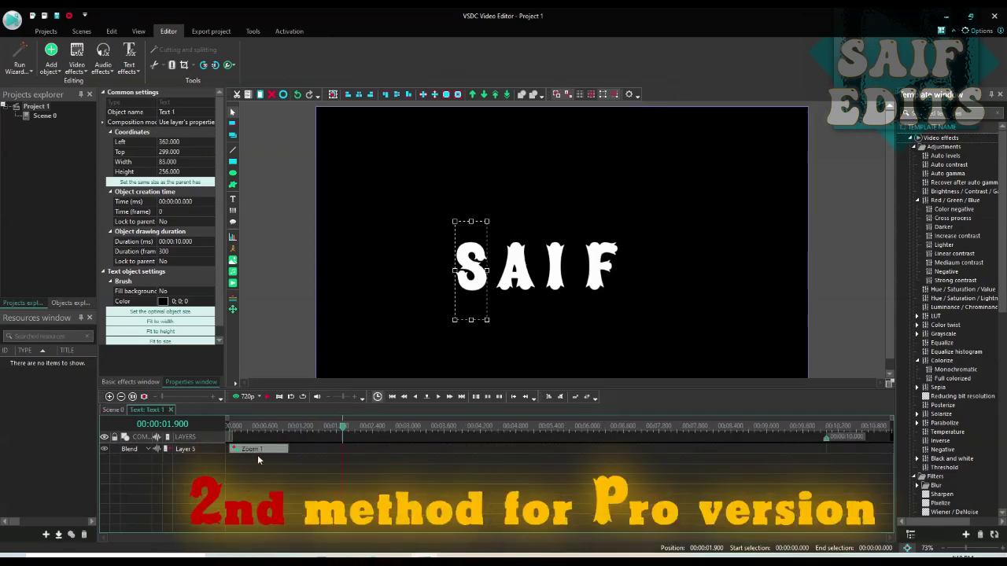
click(271, 451)
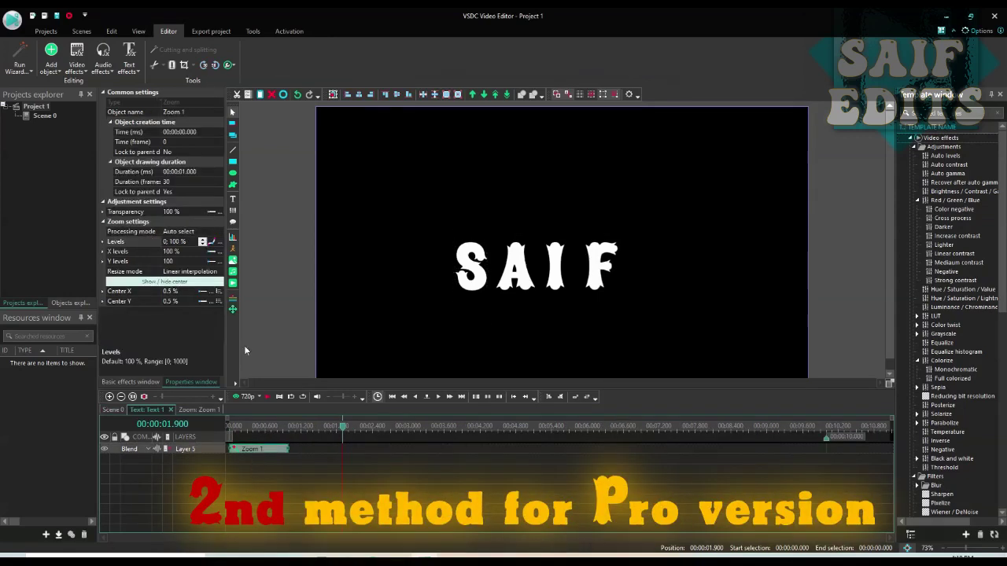
click(219, 242)
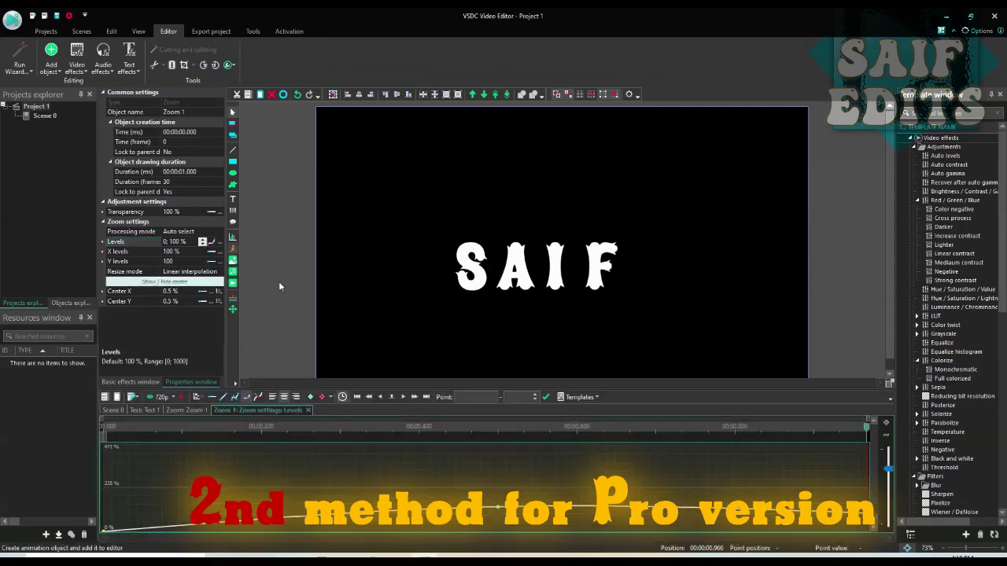
click(501, 430)
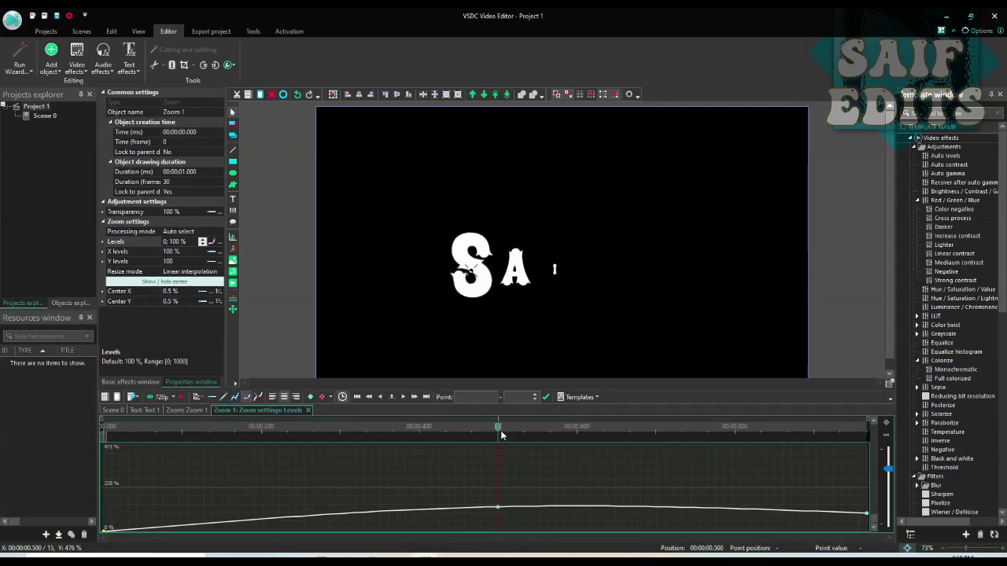
click(152, 411)
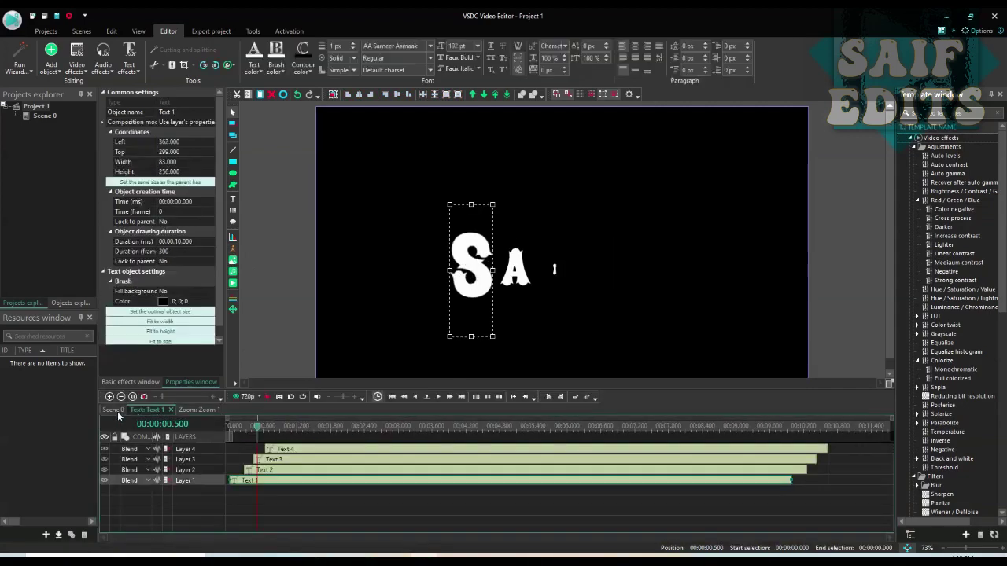
click(117, 412)
- Return to the scene and hide the letters on Layers 3 and 2
click(110, 450)
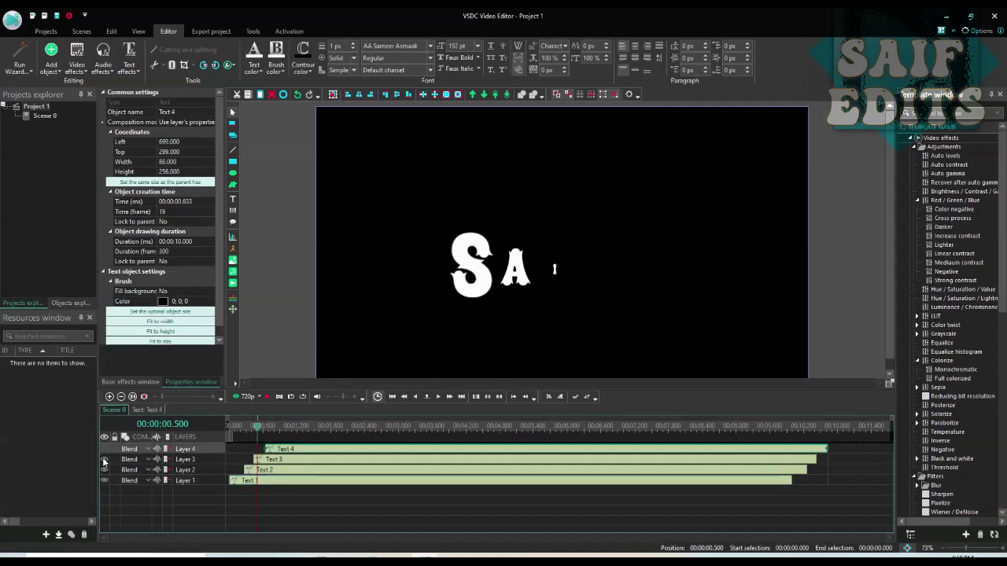
click(104, 461)
click(103, 470)
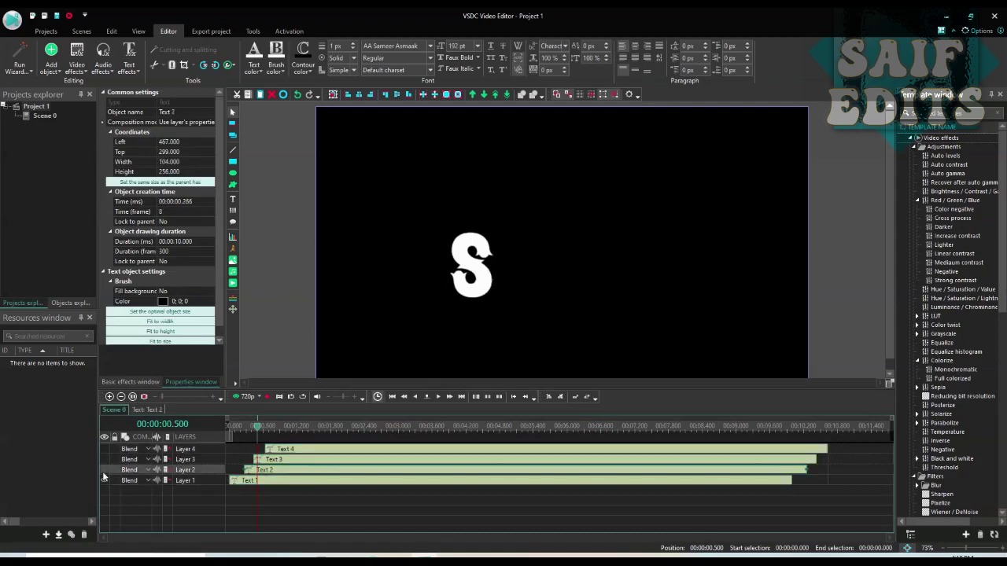
- Delete the S letter's Zoom 1 effect and add a new Zoom transform effect
double_click(248, 480)
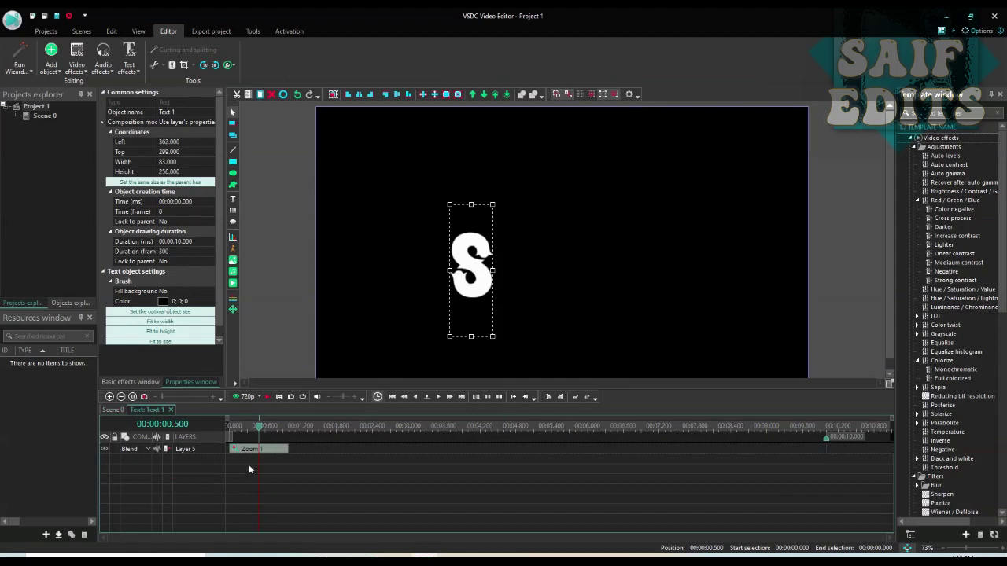
click(247, 452)
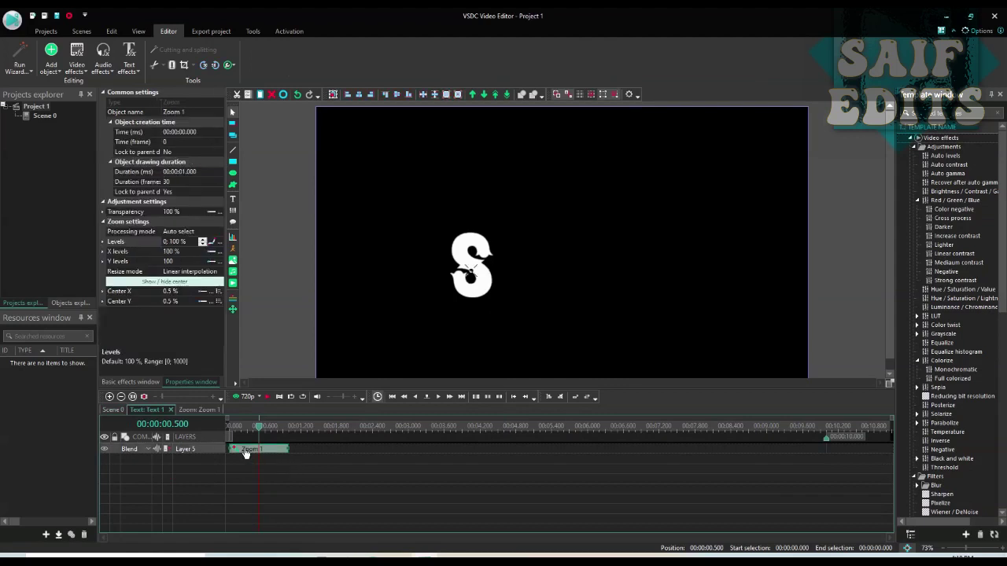
key(Delete)
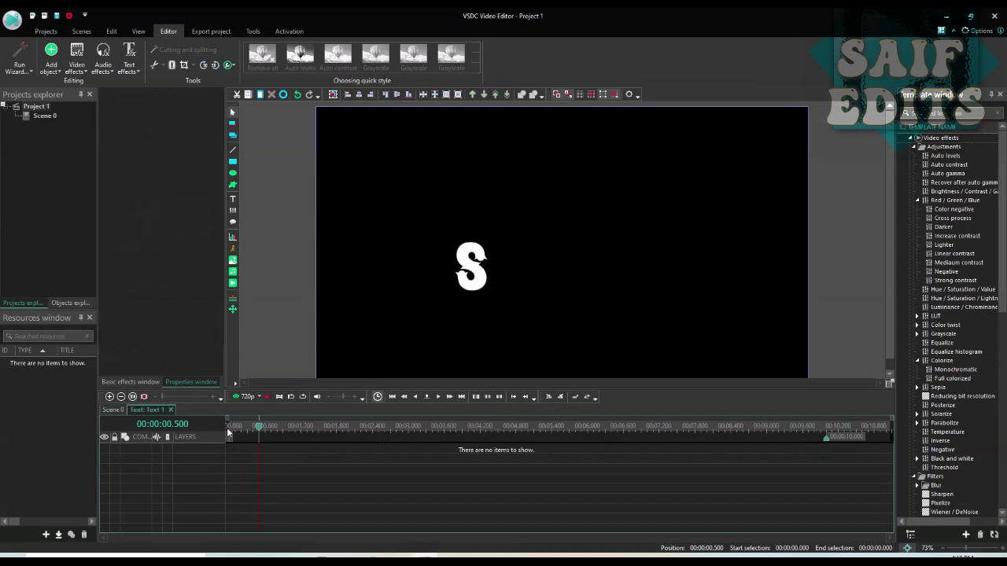
click(231, 428)
click(82, 72)
mouse_move(106, 119)
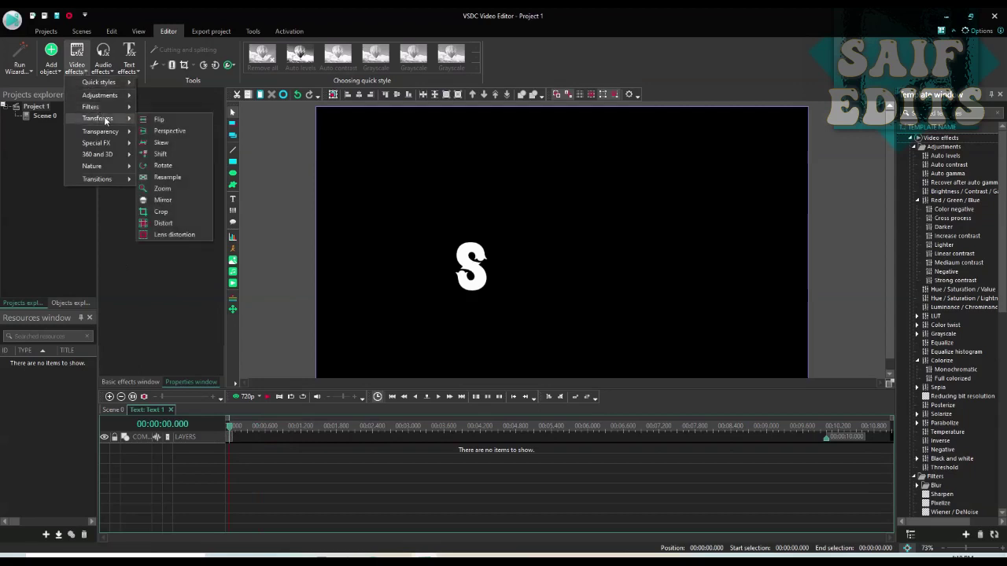
click(184, 187)
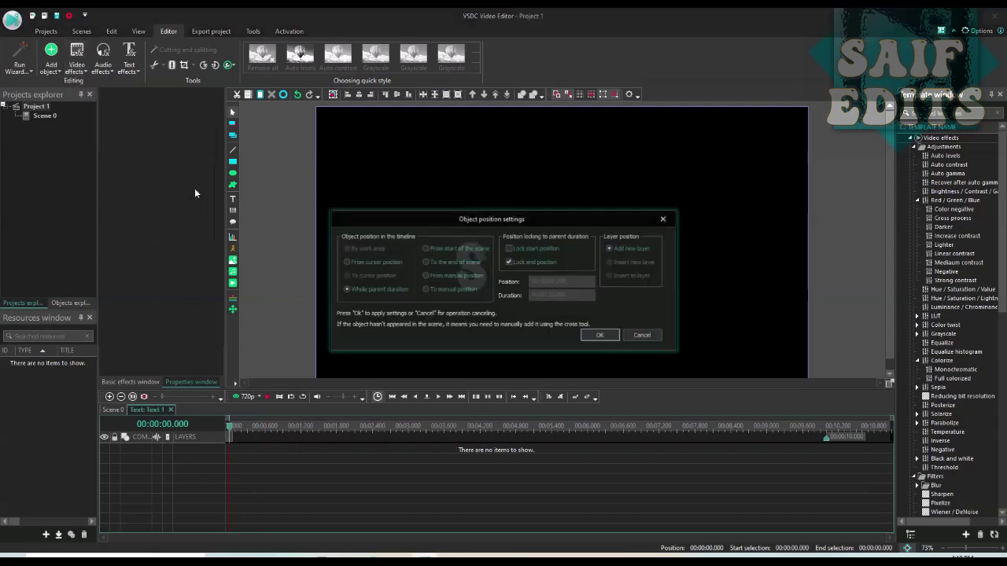
- Place the new zoom effect and shorten Zoom 5's duration to 00.650
click(601, 334)
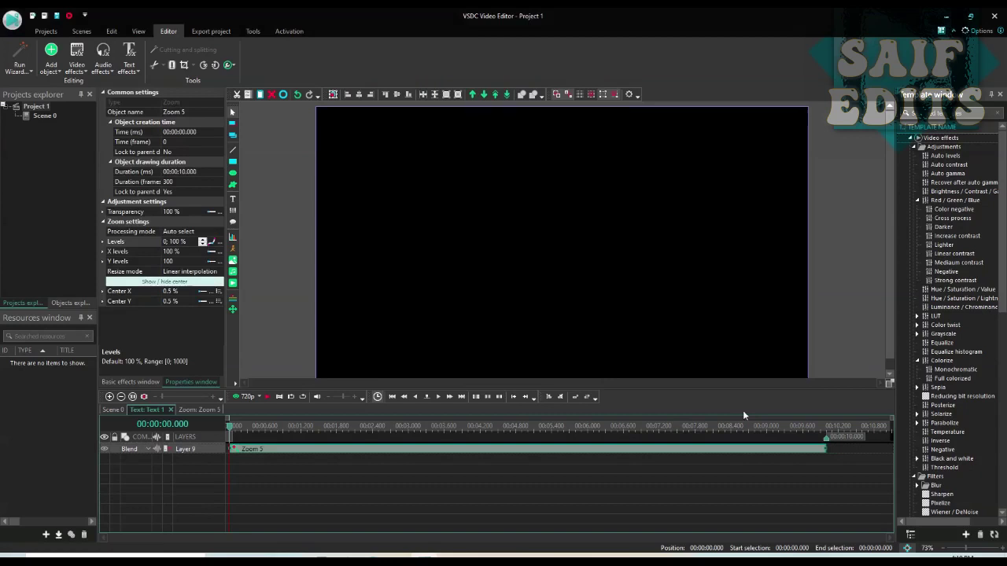
click(180, 171)
double_click(219, 172)
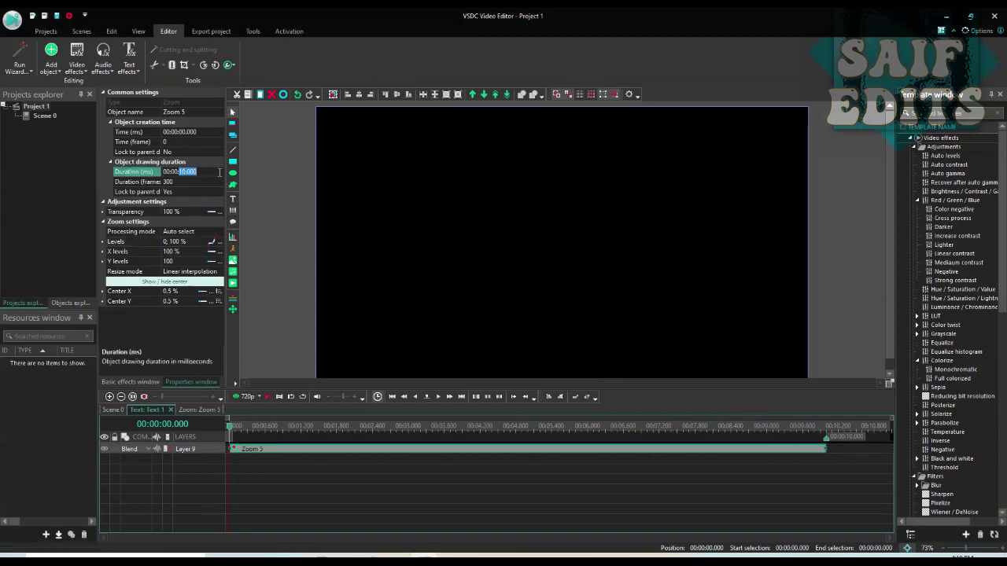
key(BackSpace)
text(00.650)
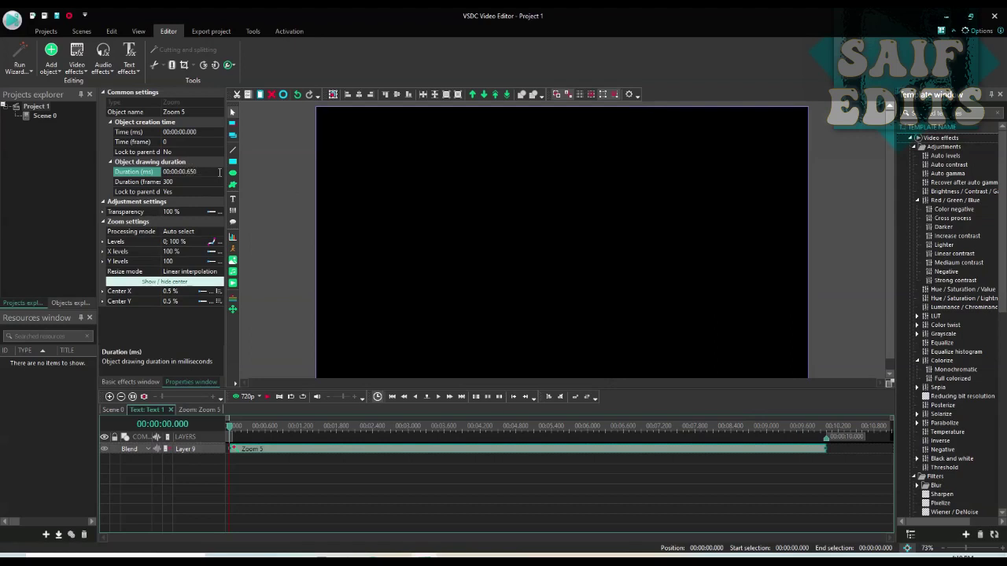
key(Return)
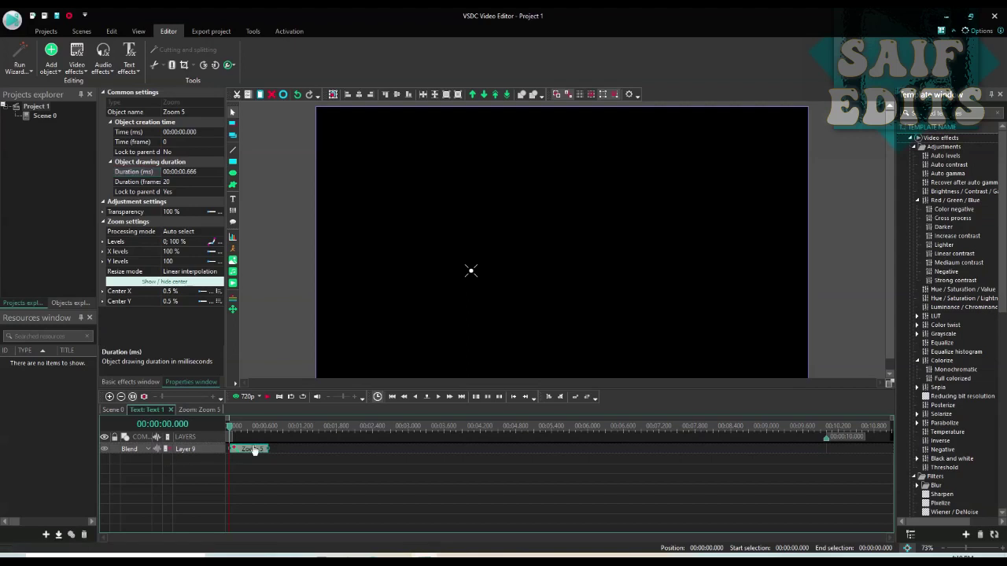
- Paste a copy as Zoom 6 right after Zoom 5 on Layer 9 and set its duration to 350
key(ctrl+v)
drag(254, 450, 293, 462)
double_click(191, 171)
text(350)
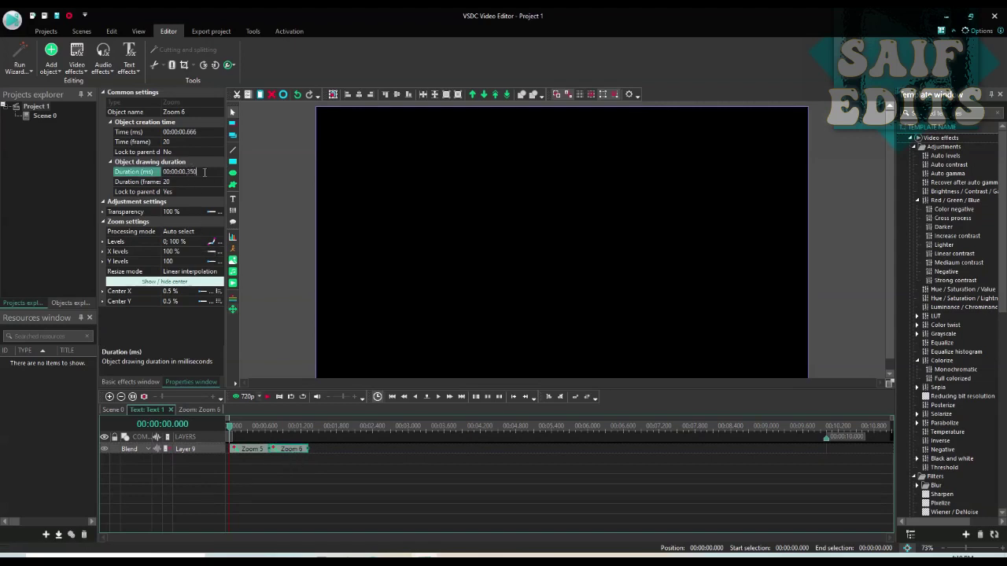
key(Return)
click(254, 452)
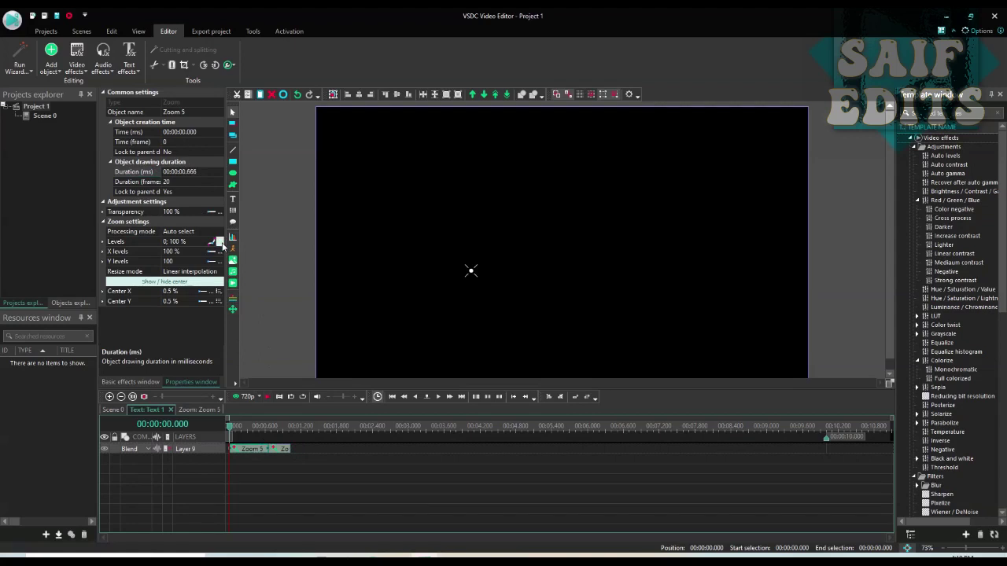
- Make Zoom 5's Levels curve a linear ramp ending at 115%, then go back to Text 1's timeline
click(219, 243)
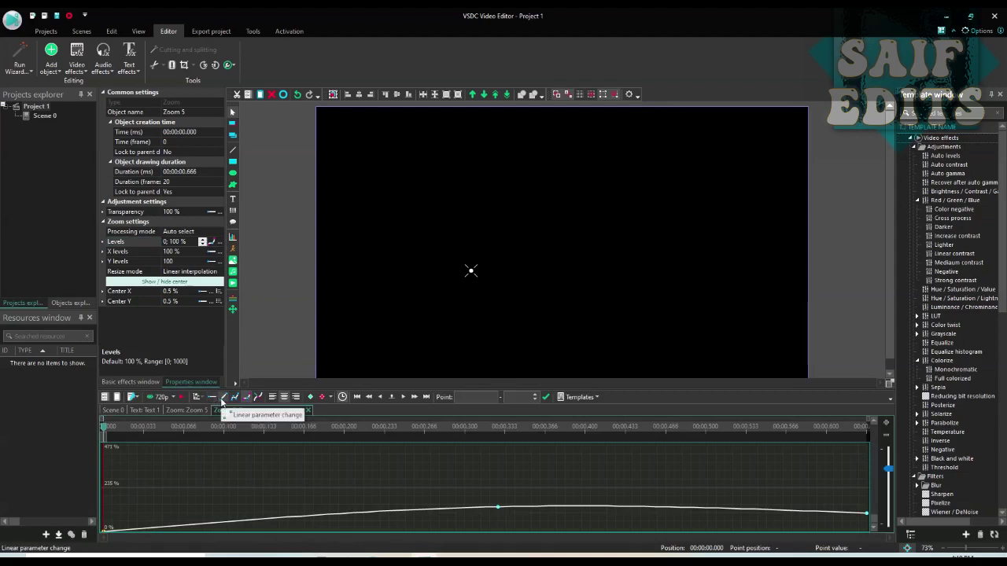
click(223, 398)
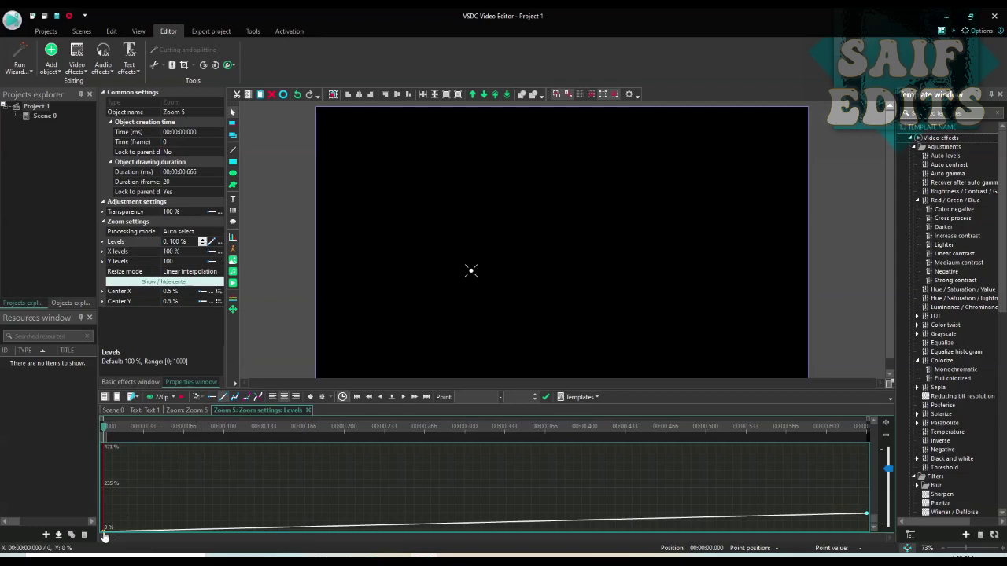
mouse_move(104, 533)
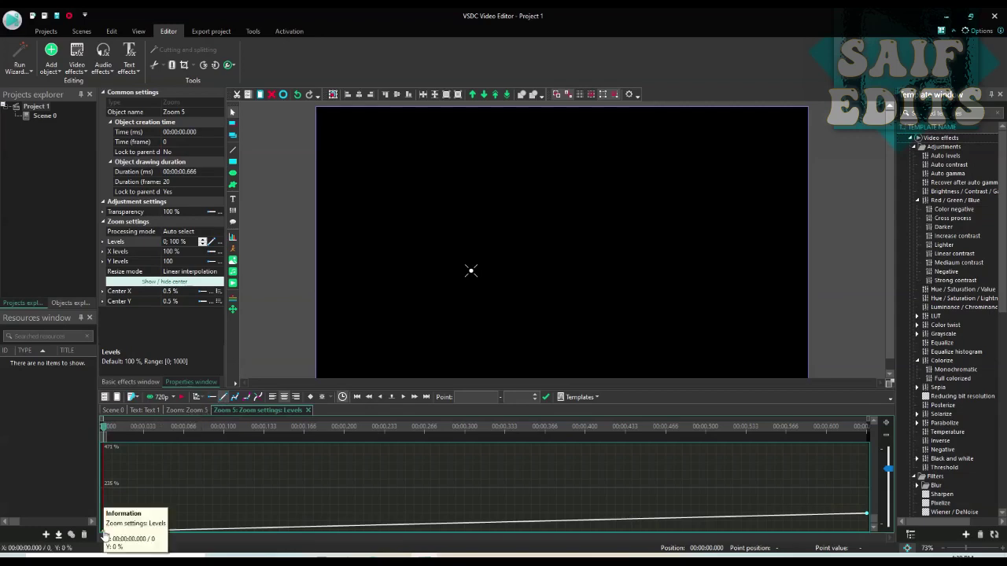
click(866, 515)
click(513, 398)
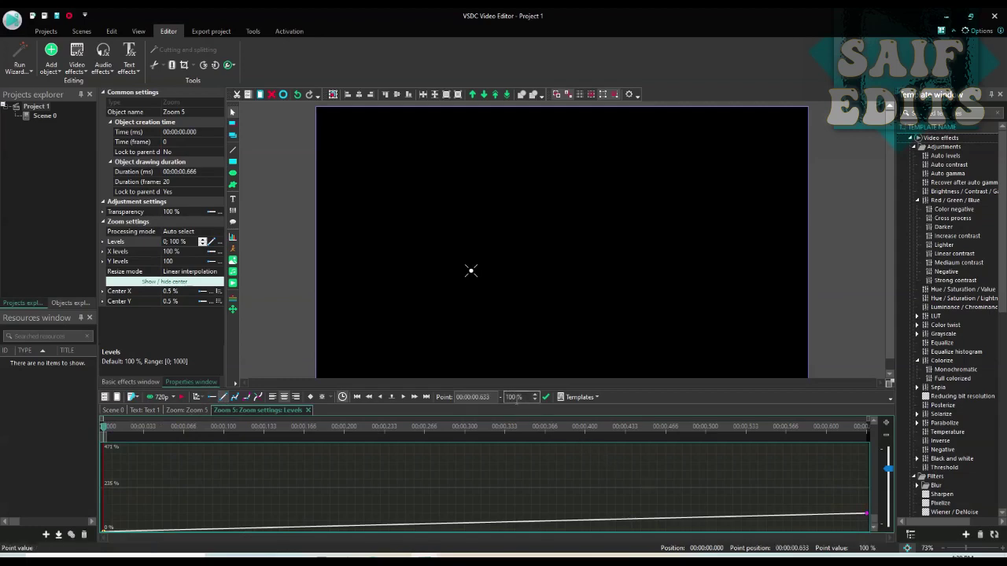
double_click(513, 397)
text(115)
key(Return)
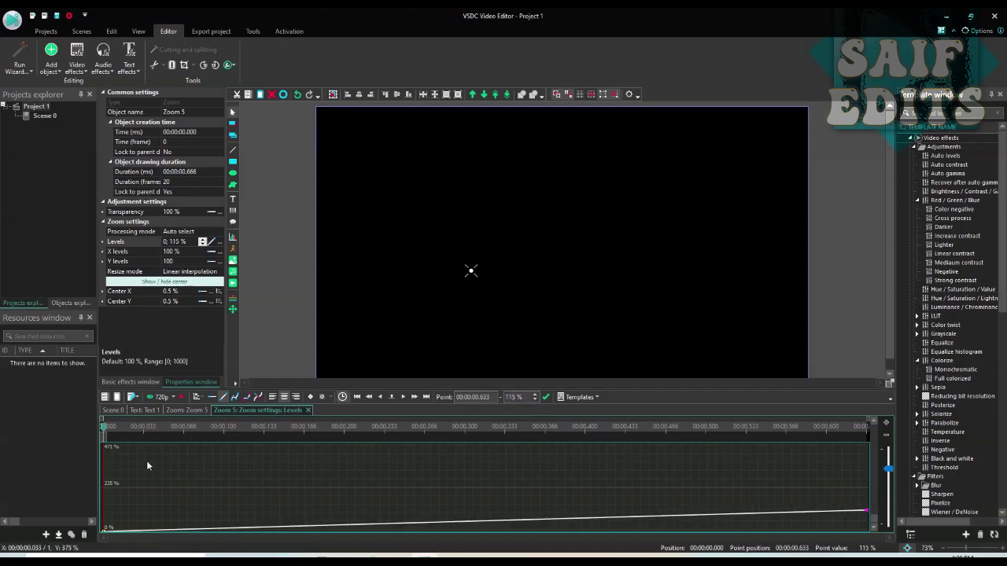
click(173, 410)
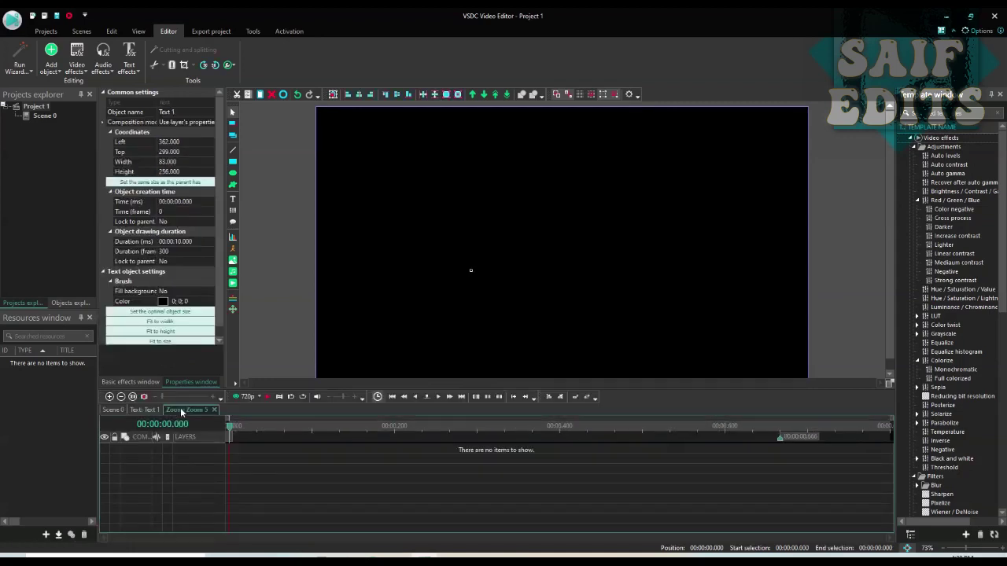
click(155, 410)
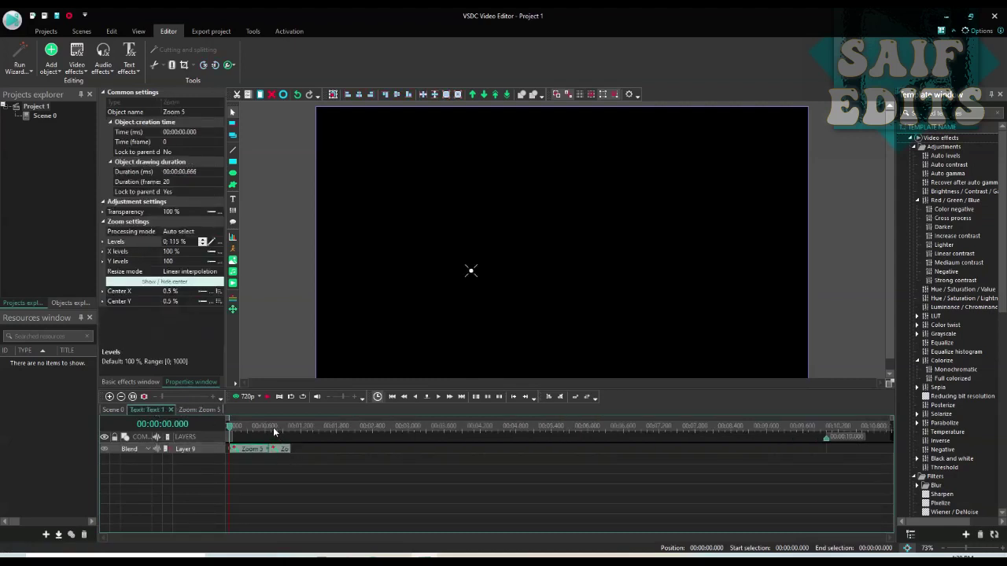
- Set Zoom 6's Levels curve to linear, starting at 115% and ending at 100%
click(273, 427)
click(281, 452)
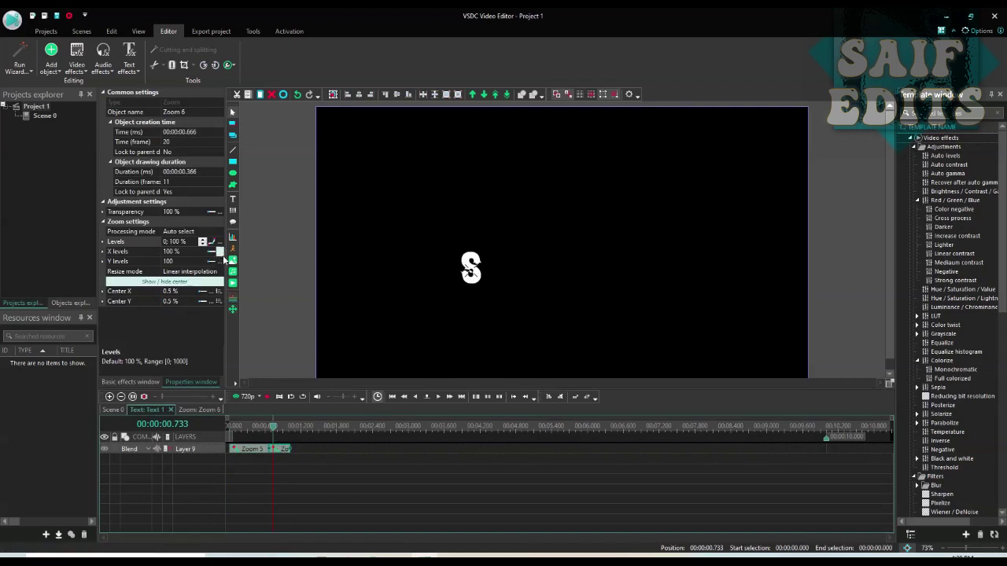
click(221, 244)
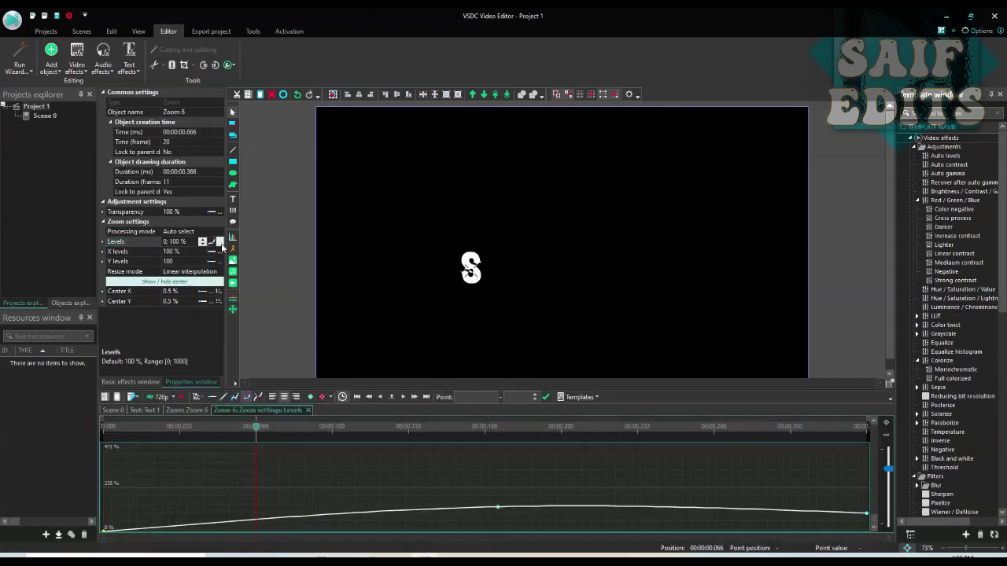
click(224, 397)
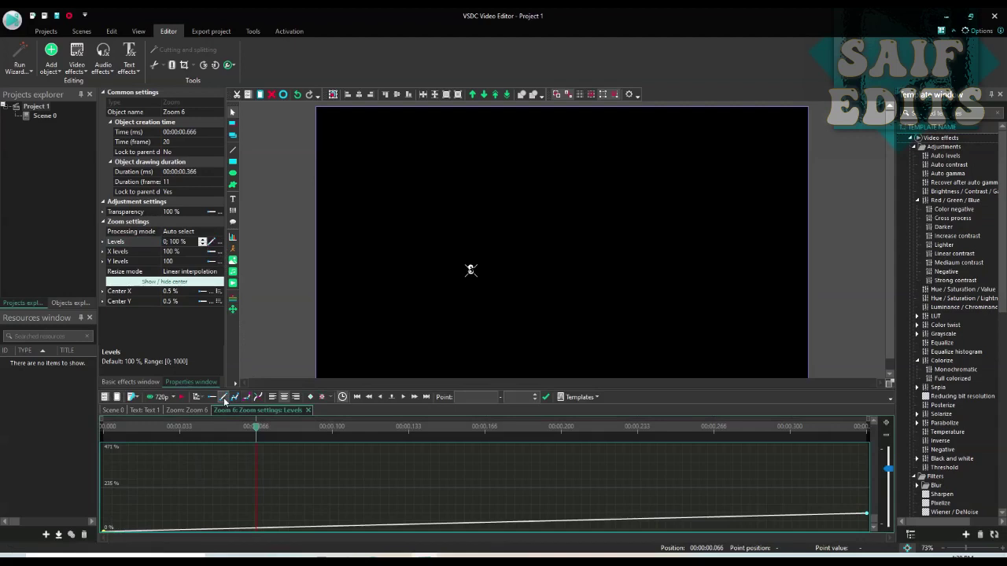
click(101, 533)
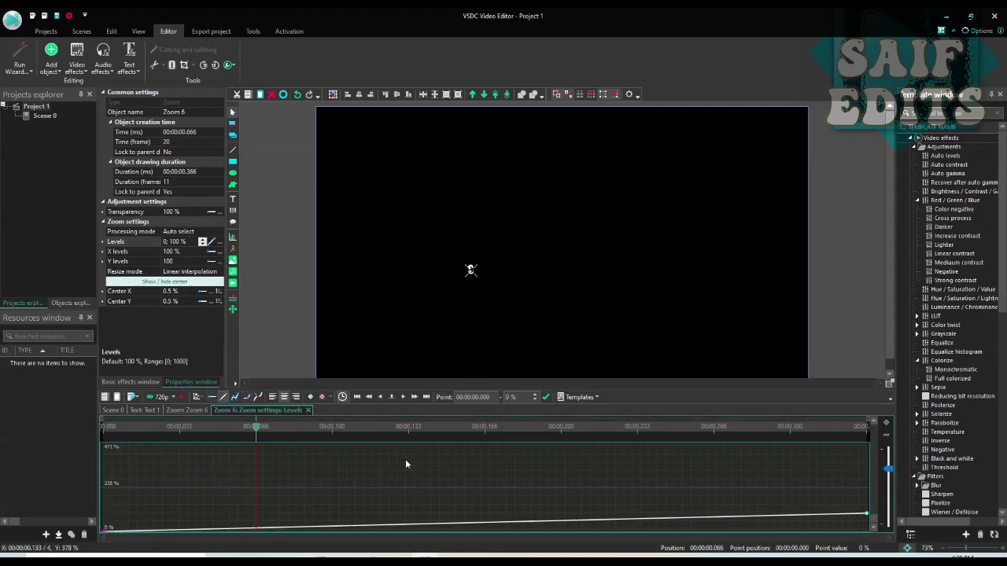
double_click(517, 395)
key(BackSpace)
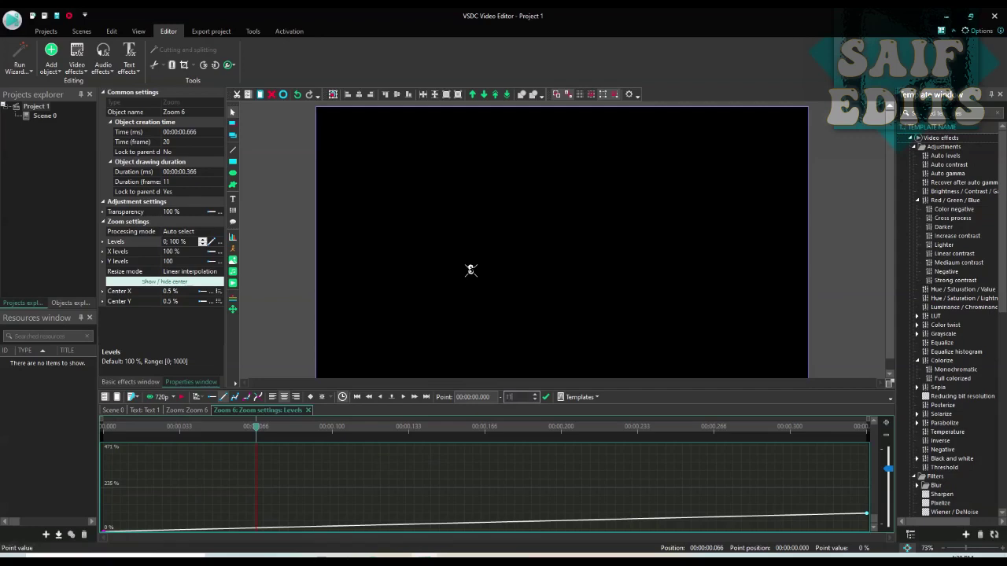
key(Return)
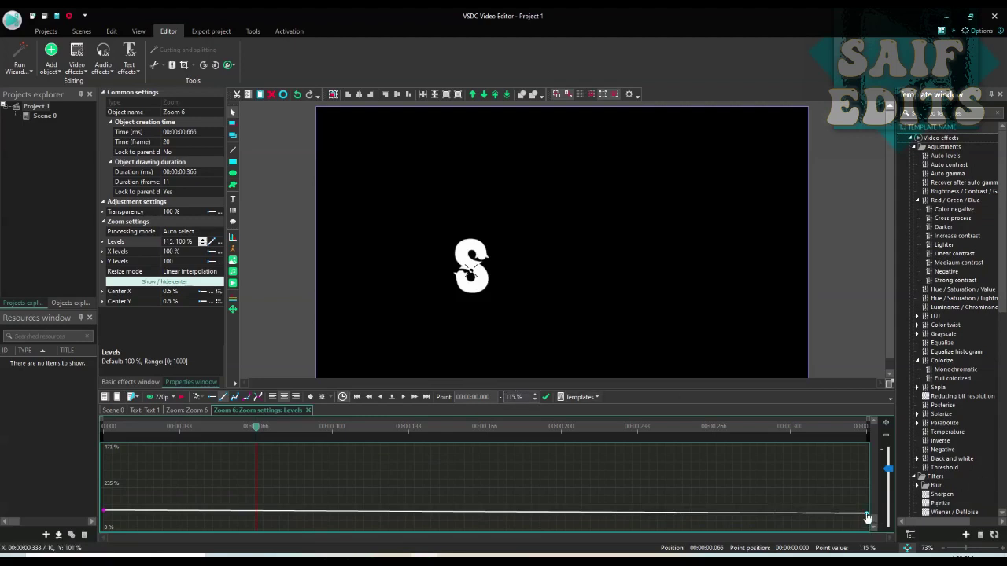
click(867, 515)
- On Text 1's timeline, play the S pop-in from the start, then select both Zoom 5 and Zoom 6
click(194, 410)
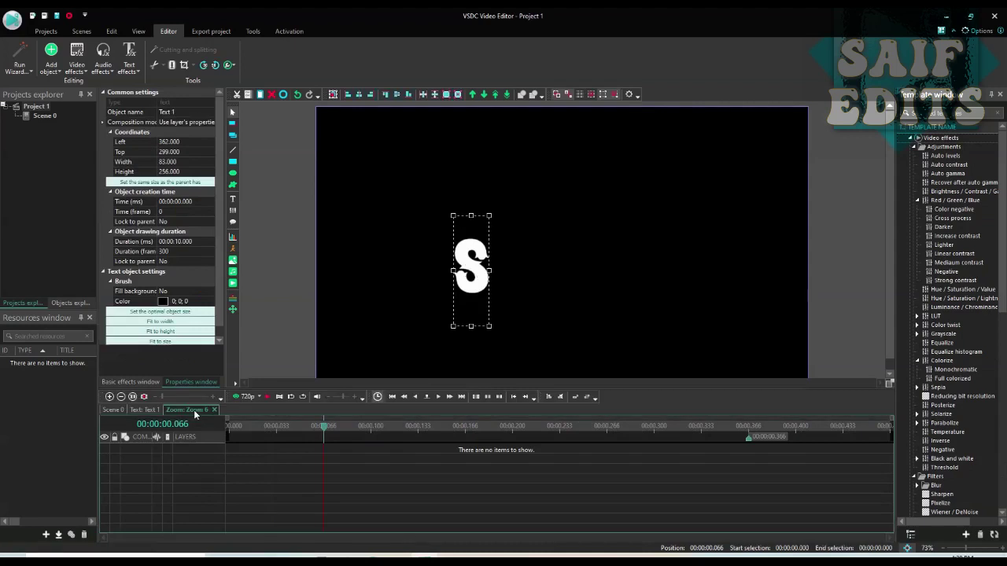
click(153, 410)
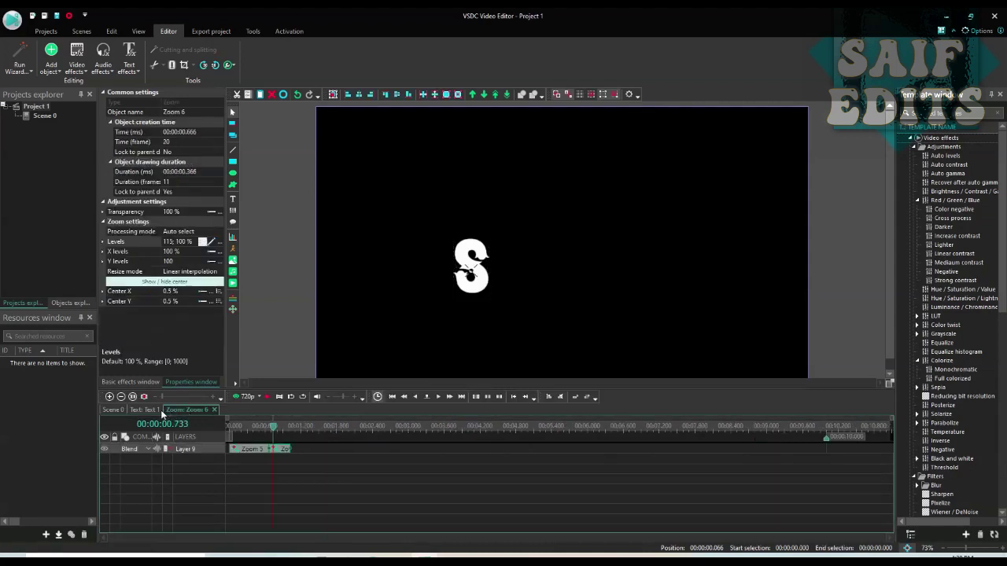
click(230, 429)
key(space)
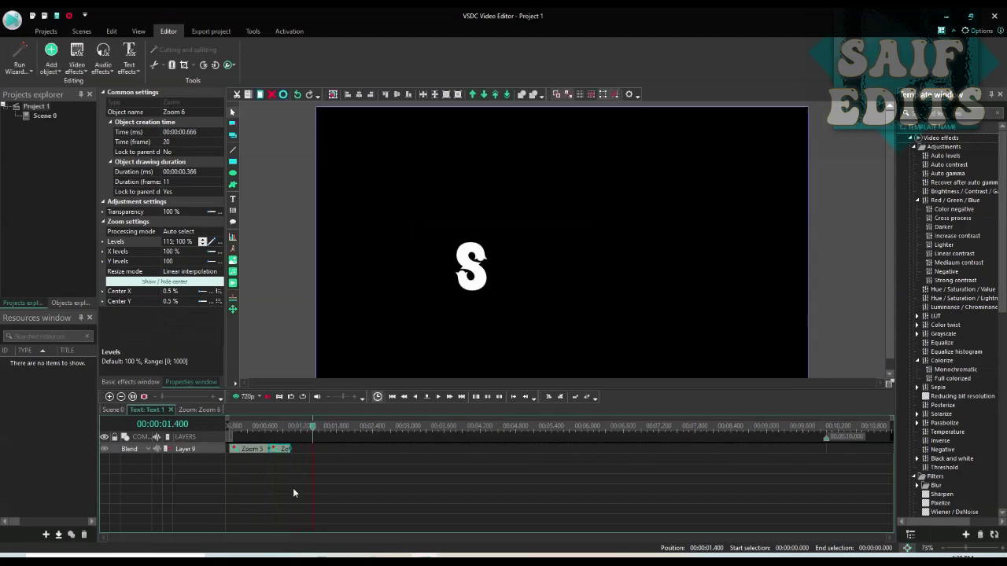
drag(294, 469, 242, 446)
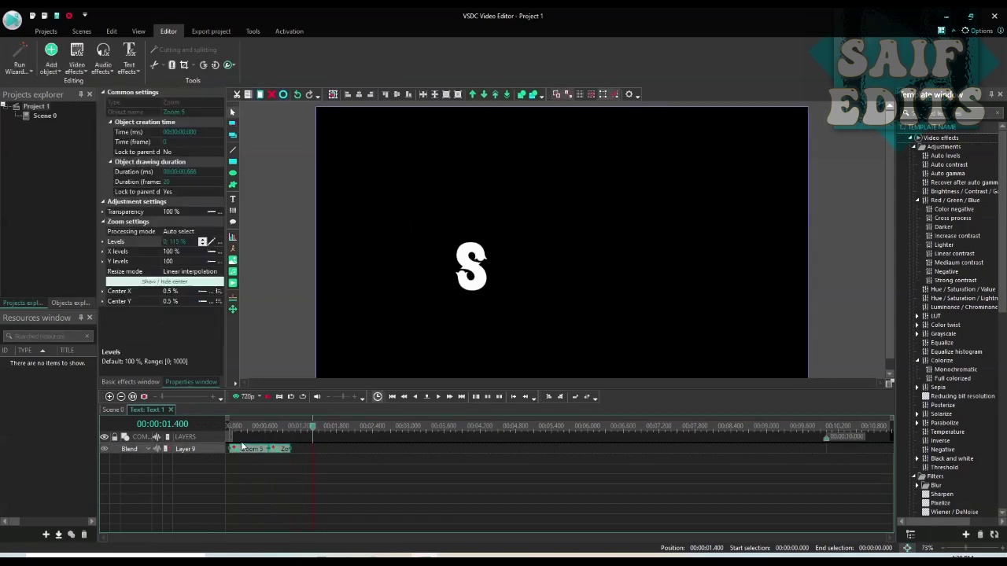
- In Scene 0, make Layers 2–4 visible to show the A, I and F letters
click(114, 410)
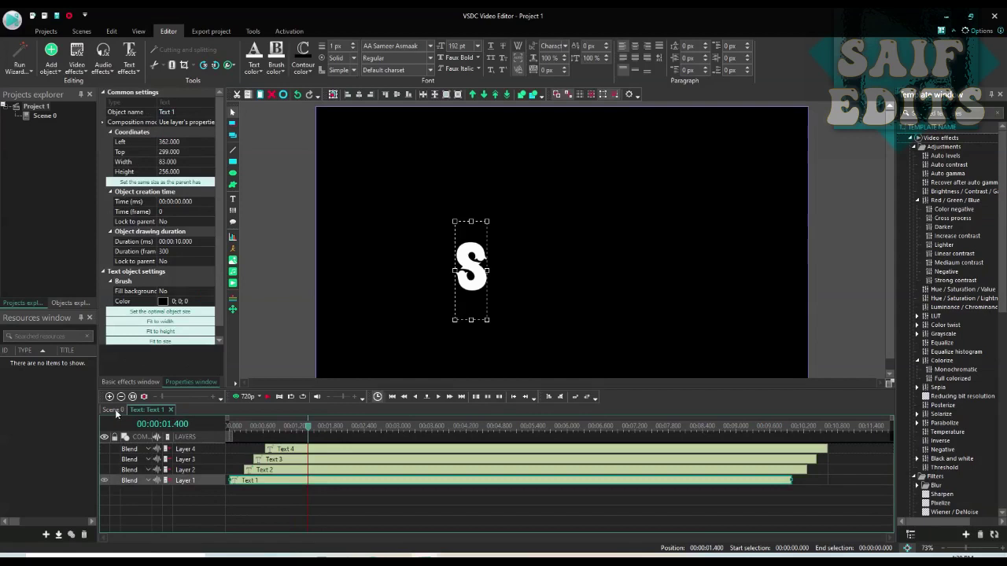
click(104, 470)
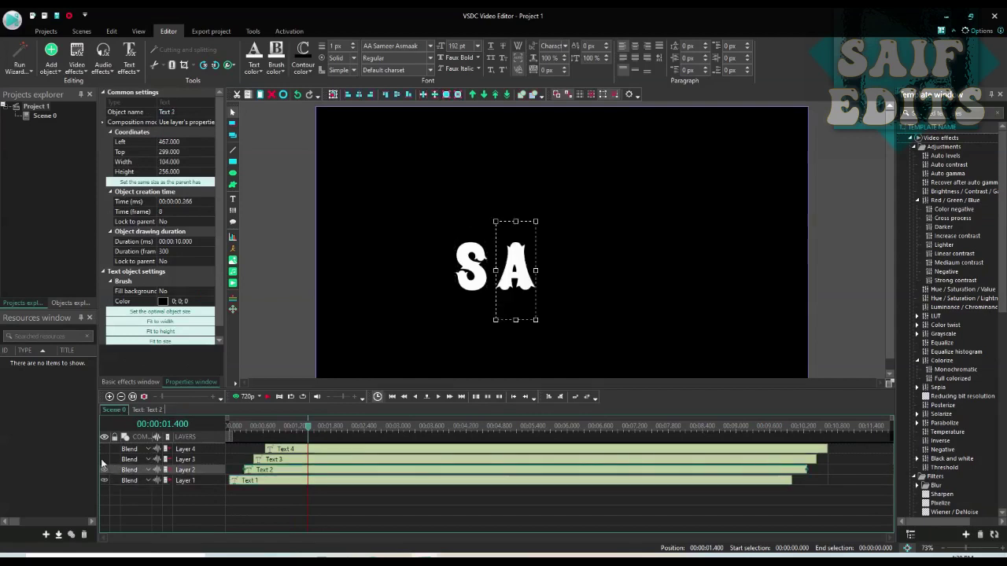
click(103, 459)
click(104, 450)
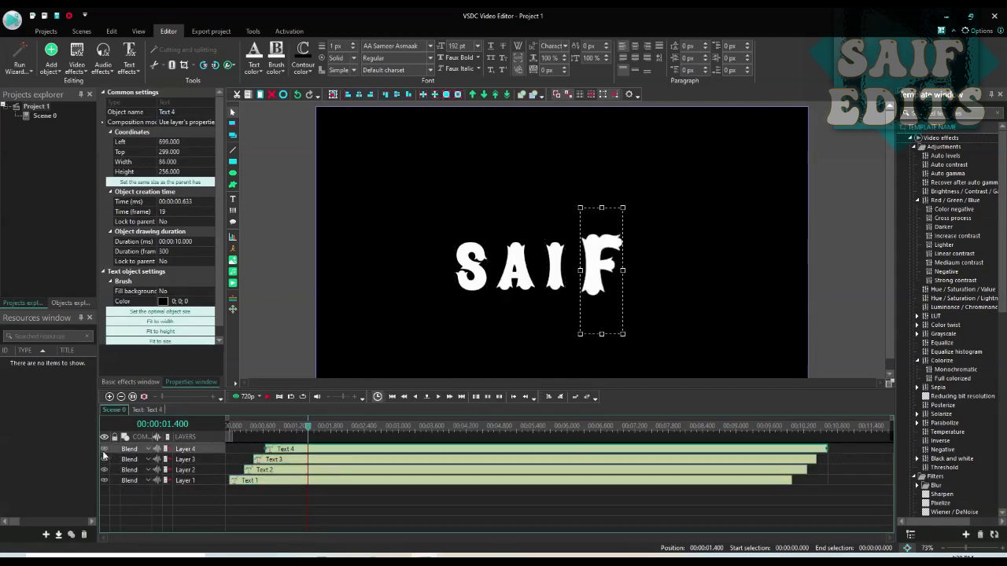
- Replace the A letter's old zoom with the two copied zoom effects
double_click(260, 469)
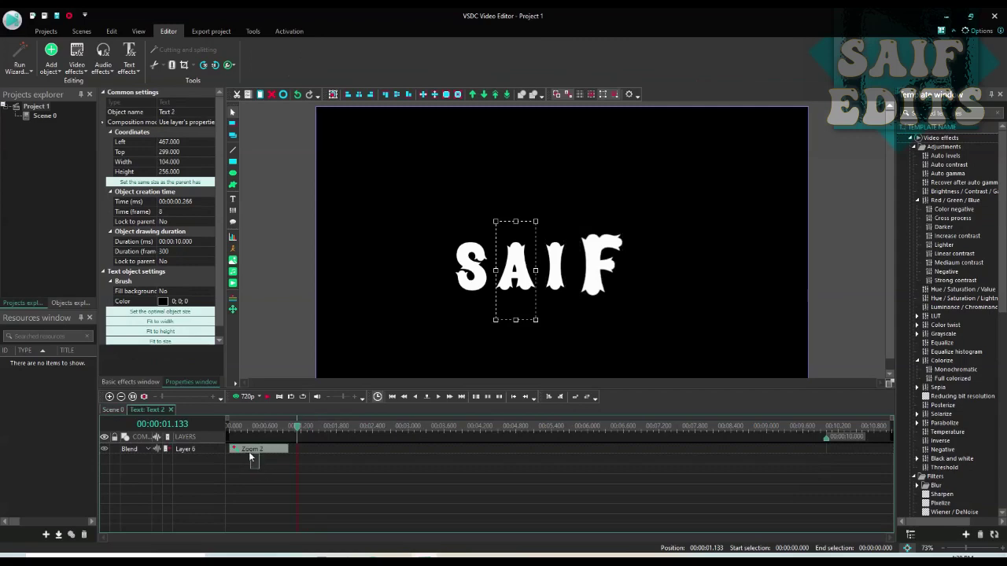
click(247, 449)
key(Delete)
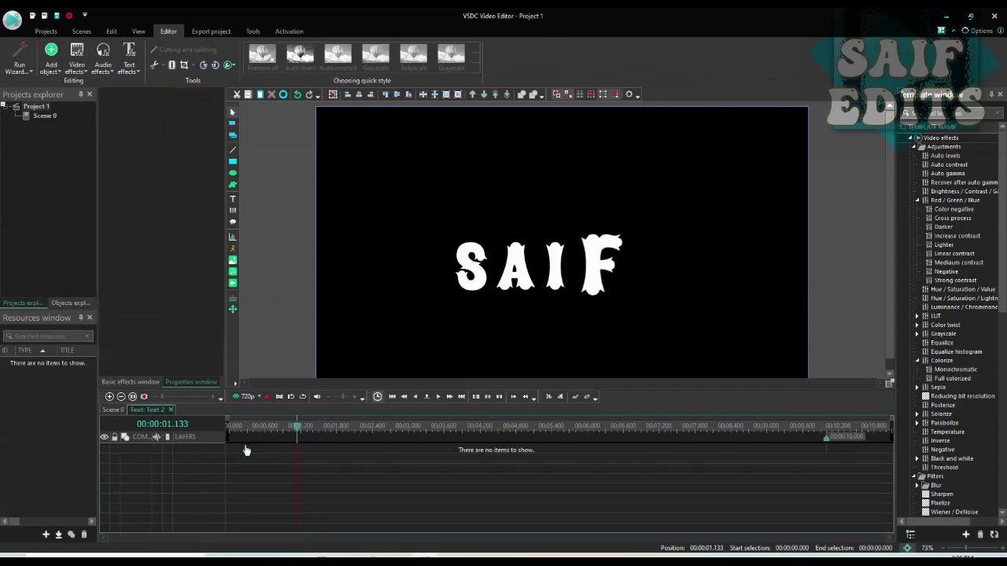
click(230, 428)
key(ctrl+v)
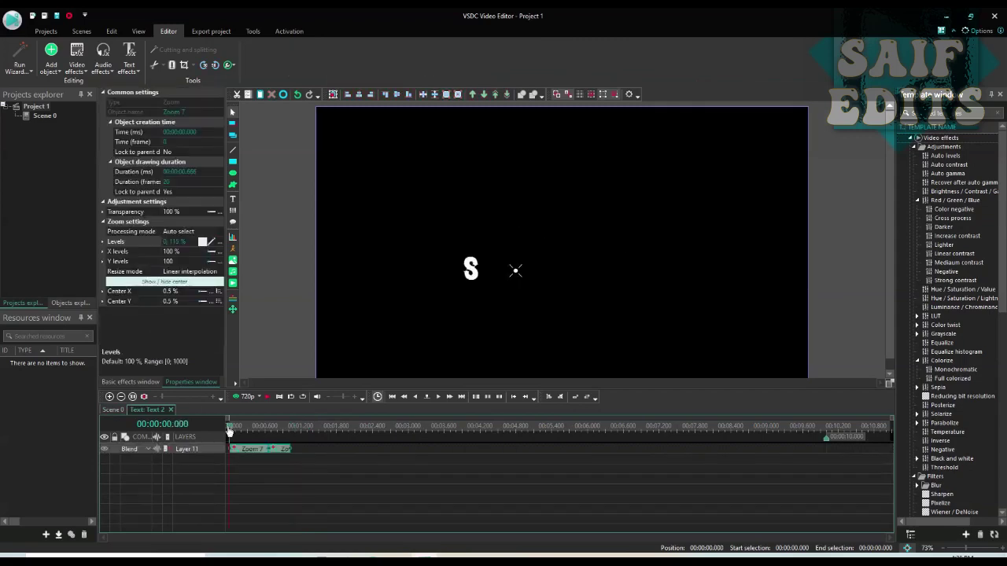
- Replace the I letter's old zoom with the two copied zoom effects
click(114, 411)
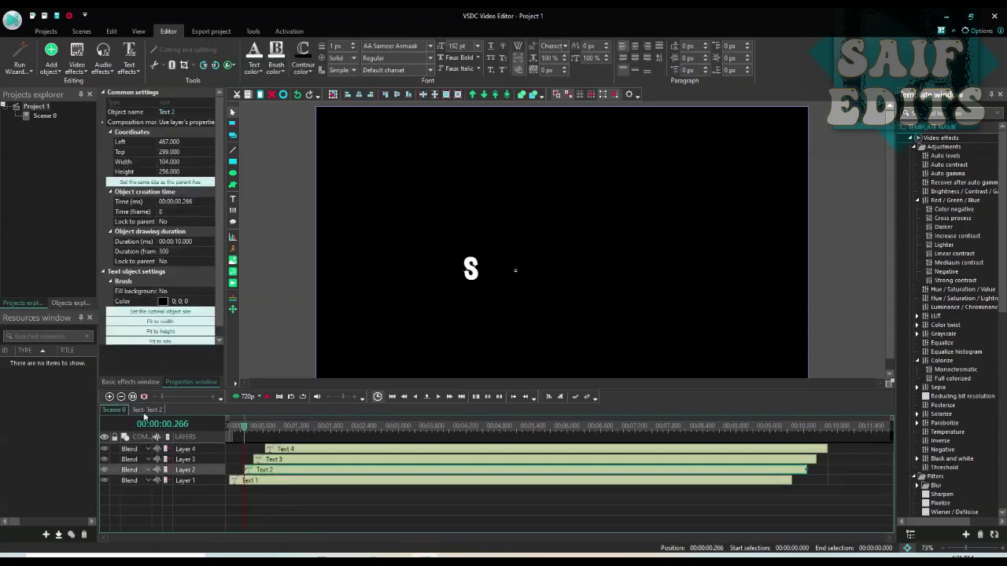
double_click(266, 464)
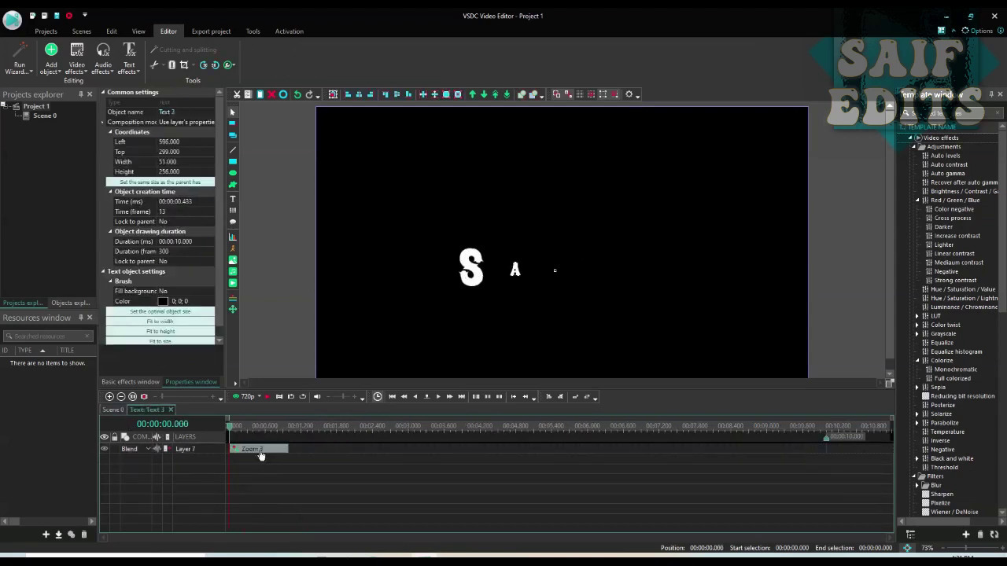
click(258, 451)
key(Delete)
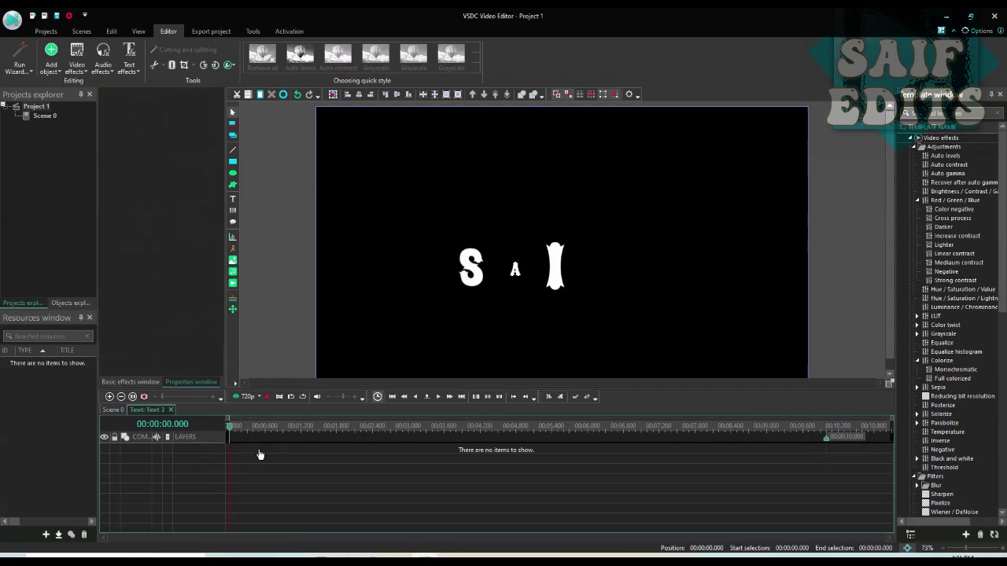
key(ctrl+v)
- Replace the F letter's old zoom with the copied pair and check the pasted second zoom
click(112, 409)
click(304, 460)
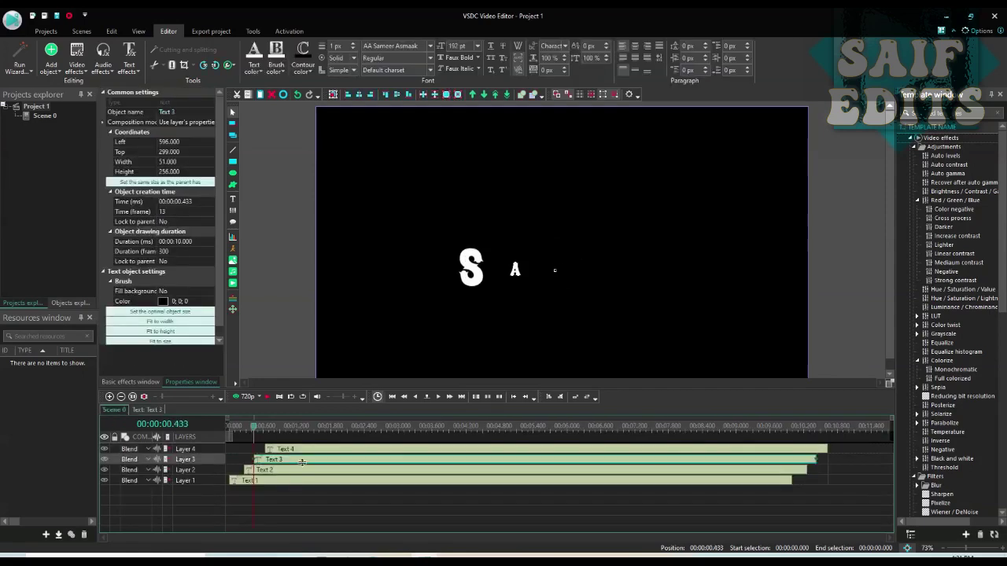
double_click(303, 454)
click(285, 449)
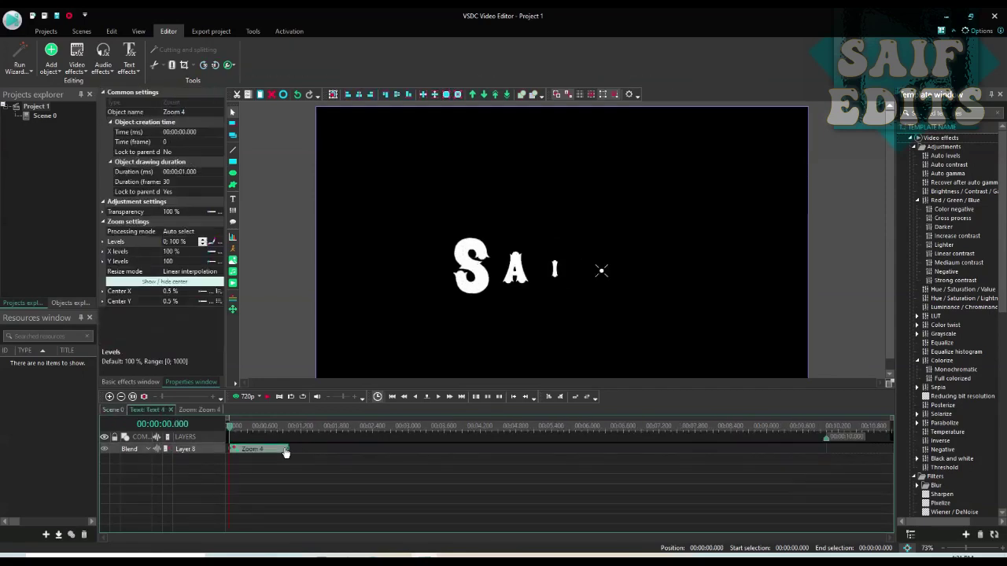
key(Delete)
key(ctrl+v)
double_click(285, 449)
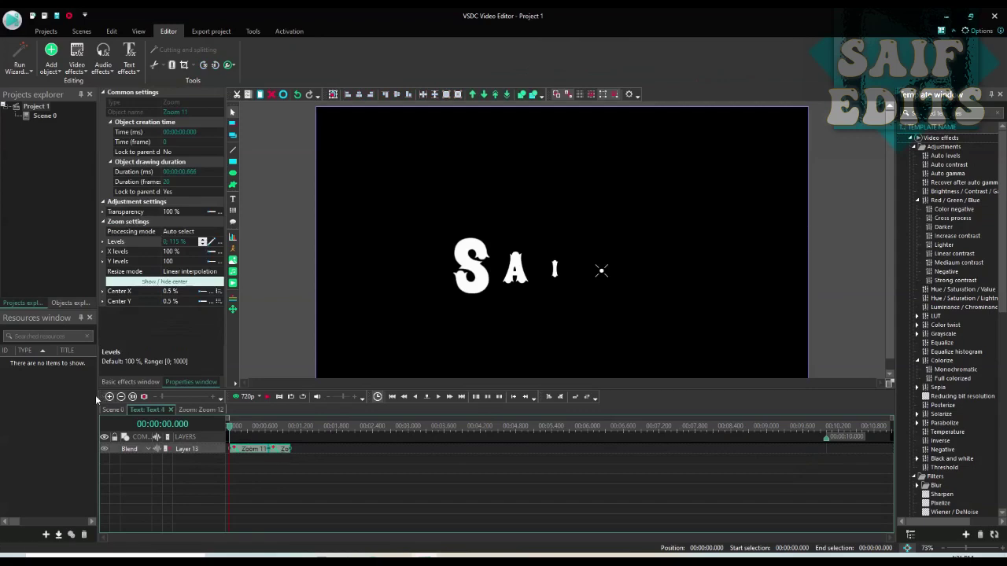
click(113, 410)
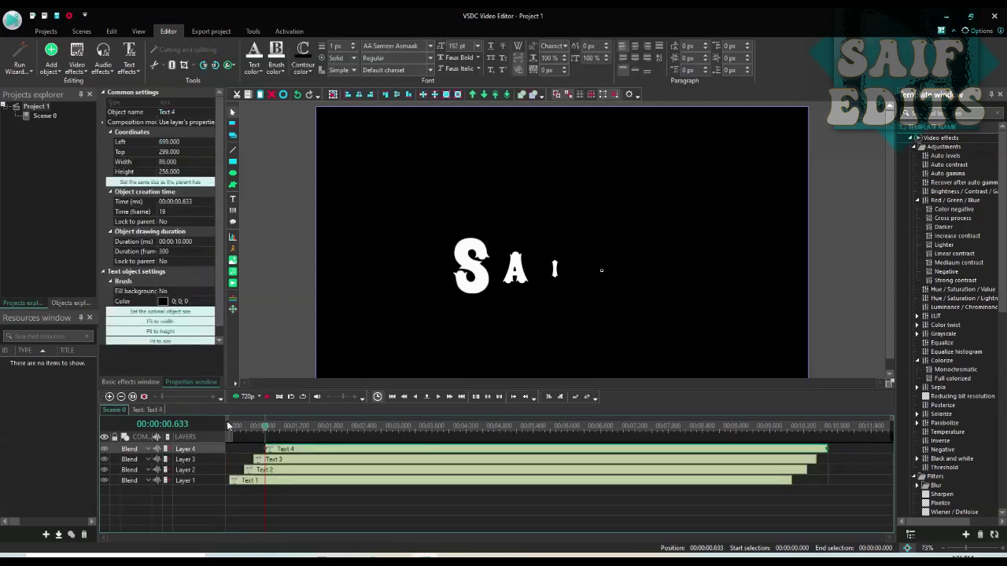
- Play the whole scene from the start until SAIF has fully appeared, then stop
click(228, 424)
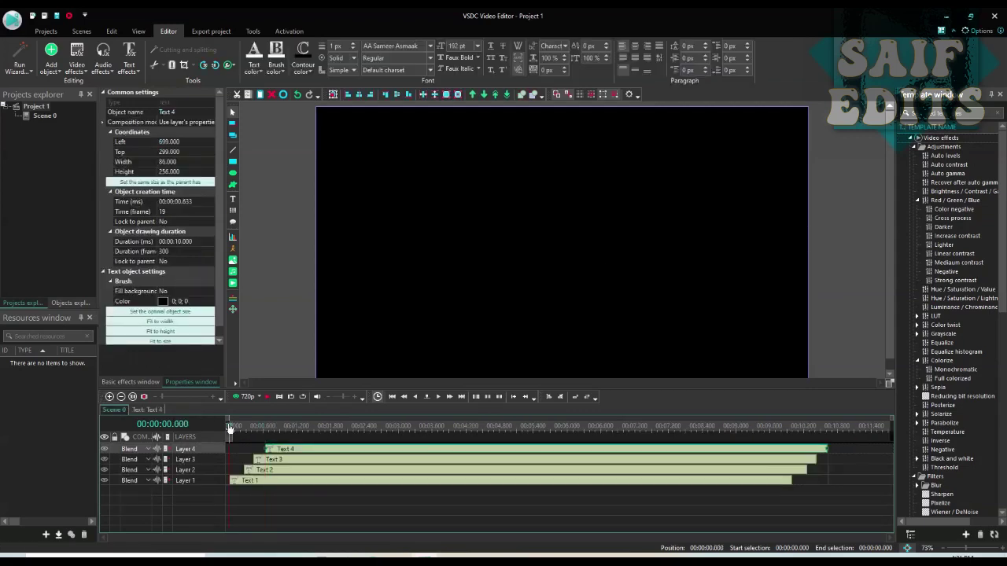
key(space)
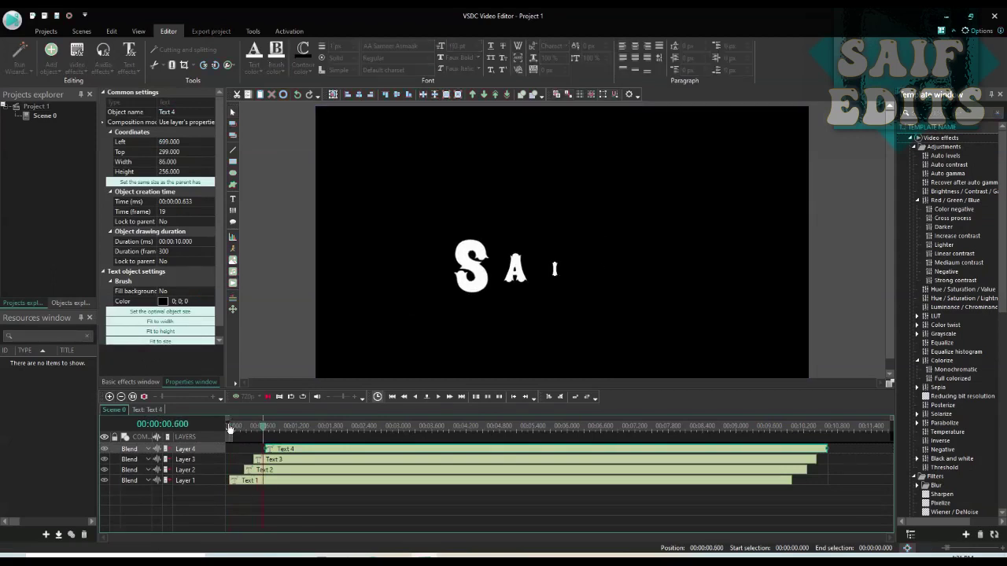
key(space)
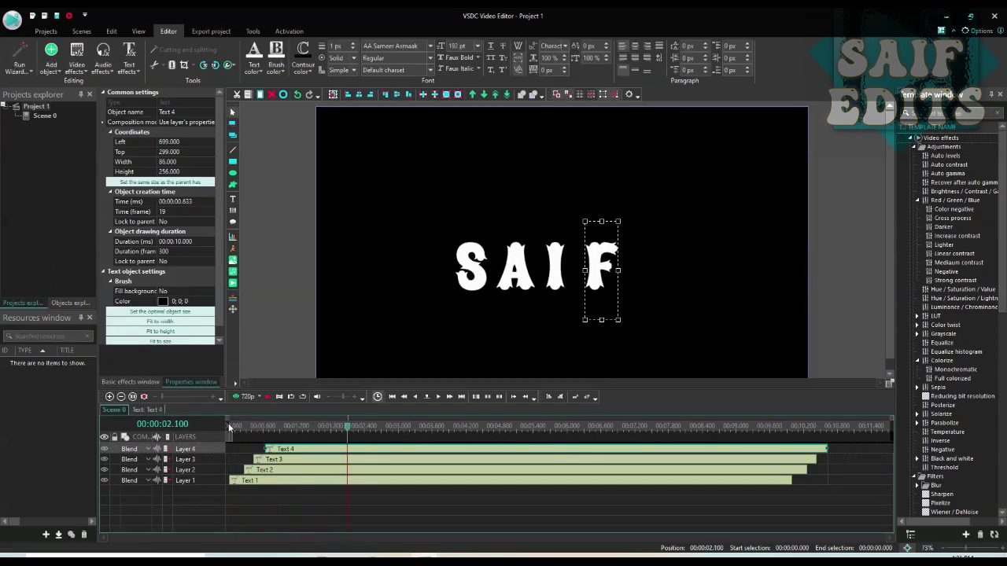